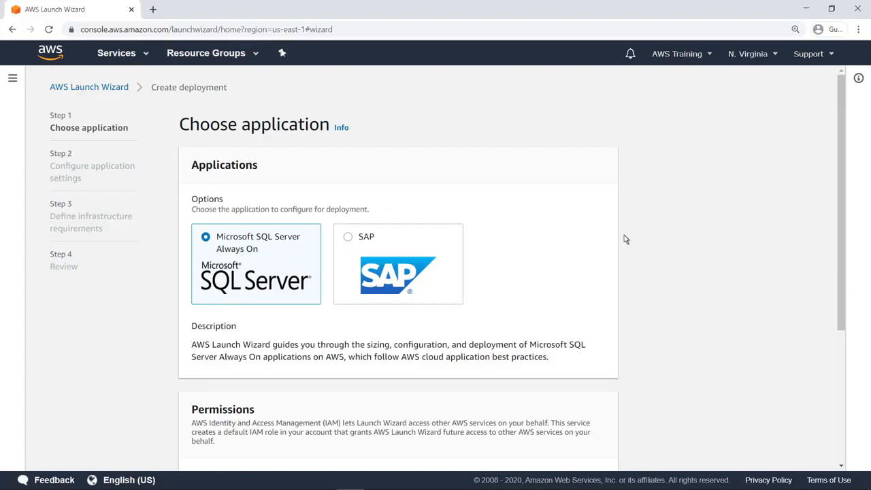
Step: Accept the AmazonEC2RoleForLaunchWizard permissions and proceed to application settings
left_click(841, 415)
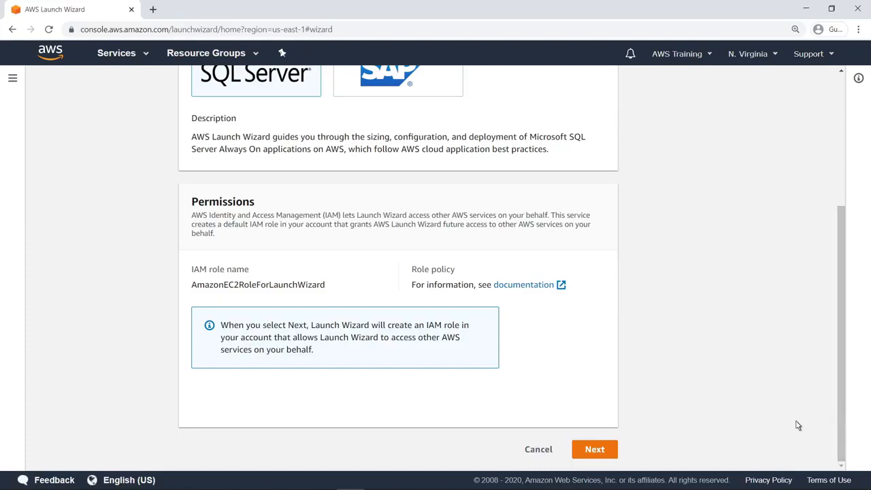
left_click(594, 449)
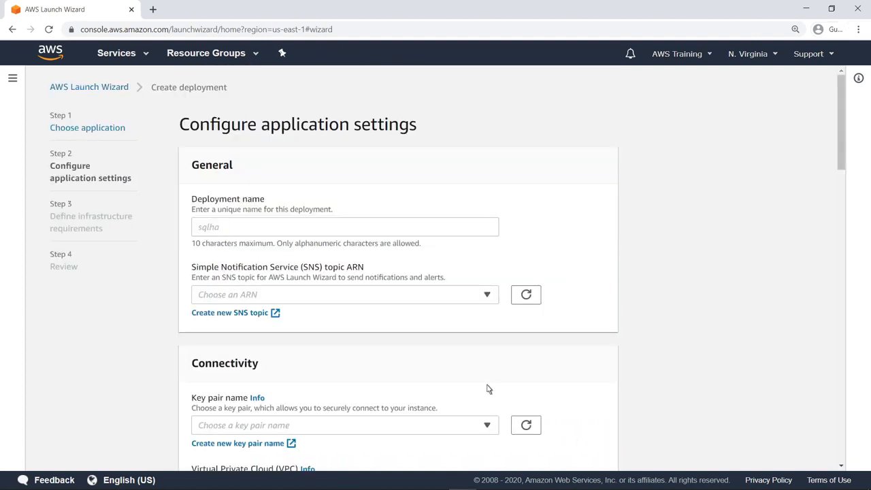
Step: Enter SQLServer as the deployment name
left_click(218, 231)
type("SQLServer")
Step: Create an SNS topic named SQLServerSNSTopic, then close the SNS tab
left_click(267, 318)
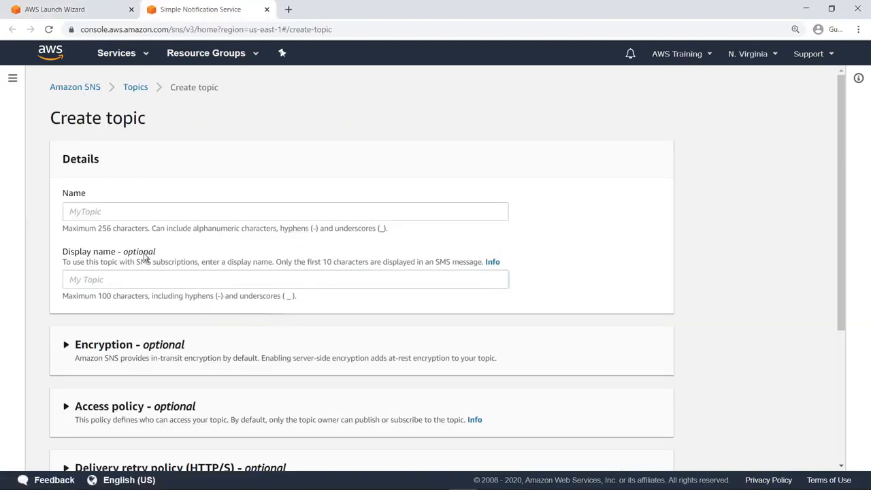
left_click(71, 216)
type("SQLServerSNSTopic")
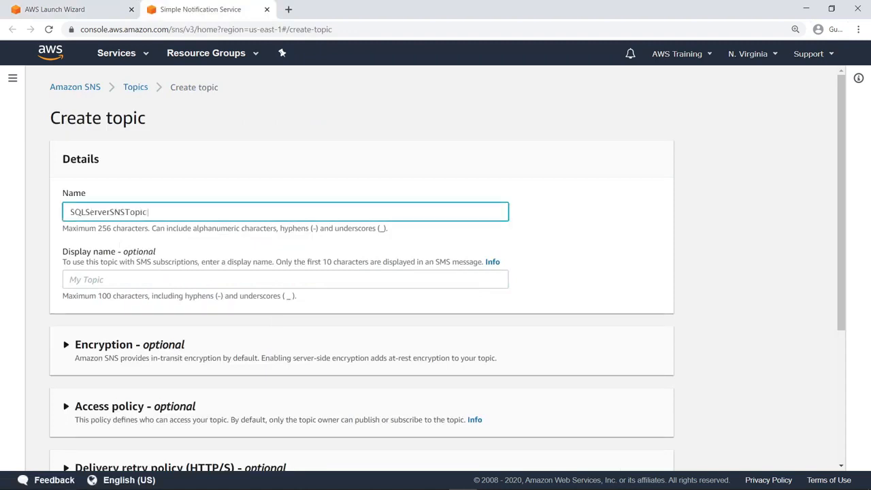
left_click(114, 230)
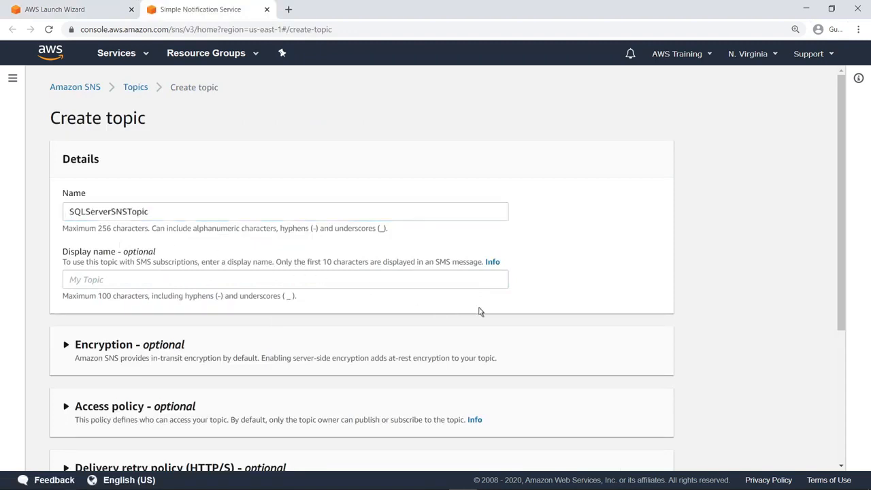
scroll(842, 393, "down", 3)
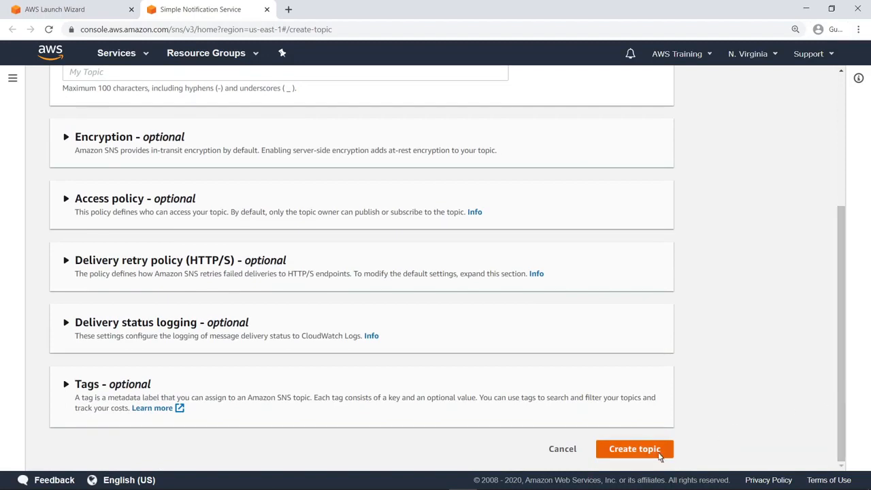
left_click(634, 449)
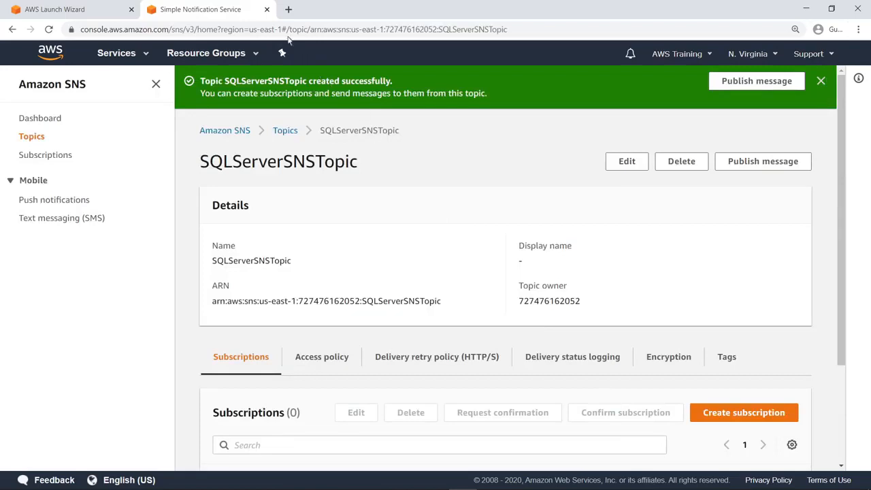
left_click(267, 11)
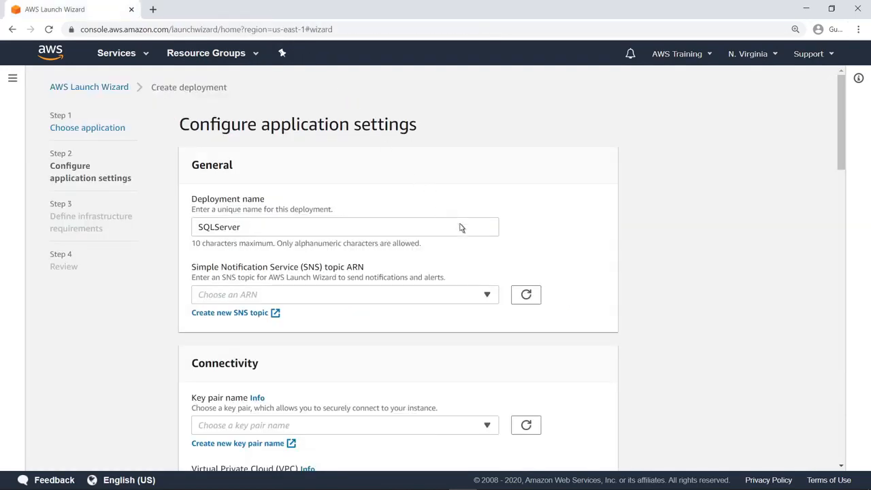
Step: Select the SQLServerSNSTopic ARN for notifications and SQLServerKeyPair as the key pair
left_click(488, 297)
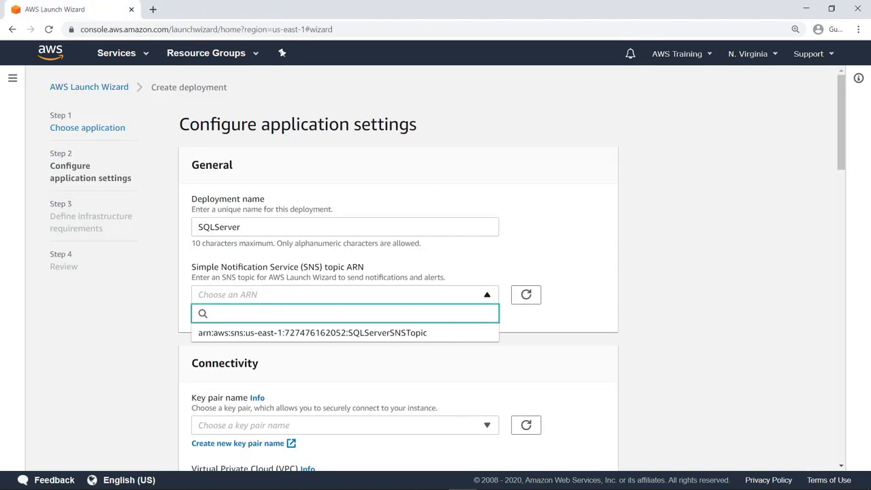
left_click(426, 335)
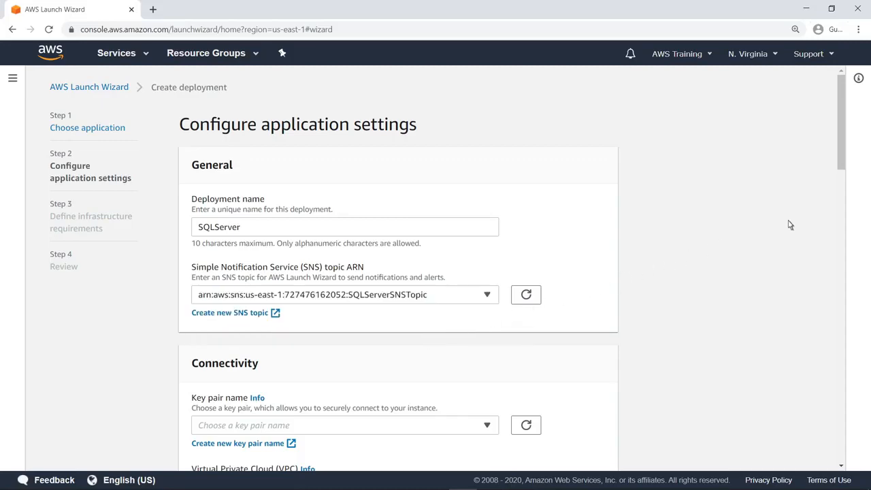
scroll(844, 208, "down", 4)
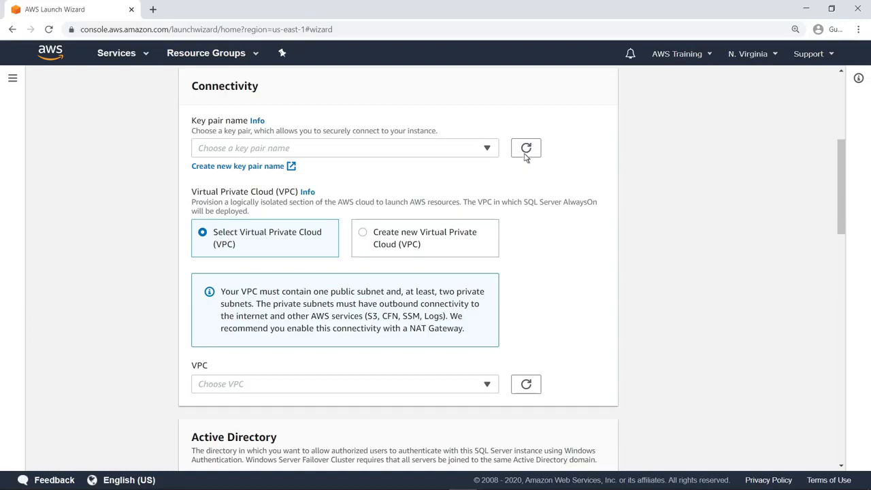
left_click(487, 150)
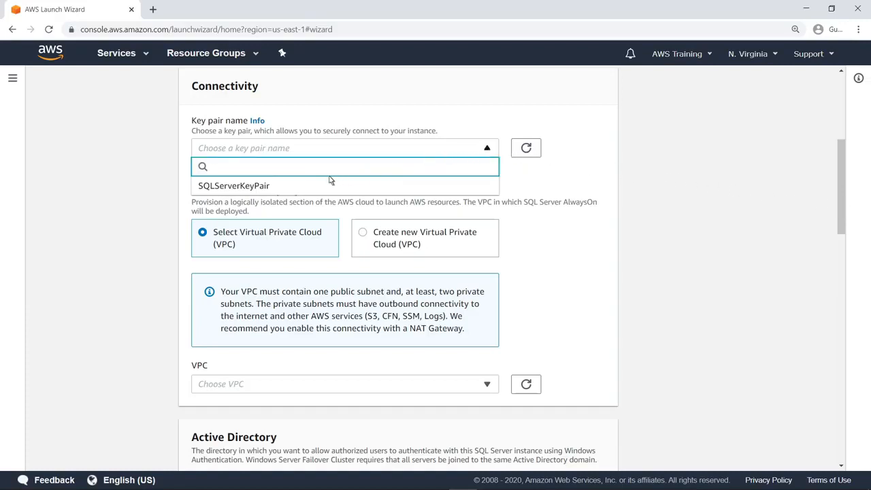
left_click(269, 186)
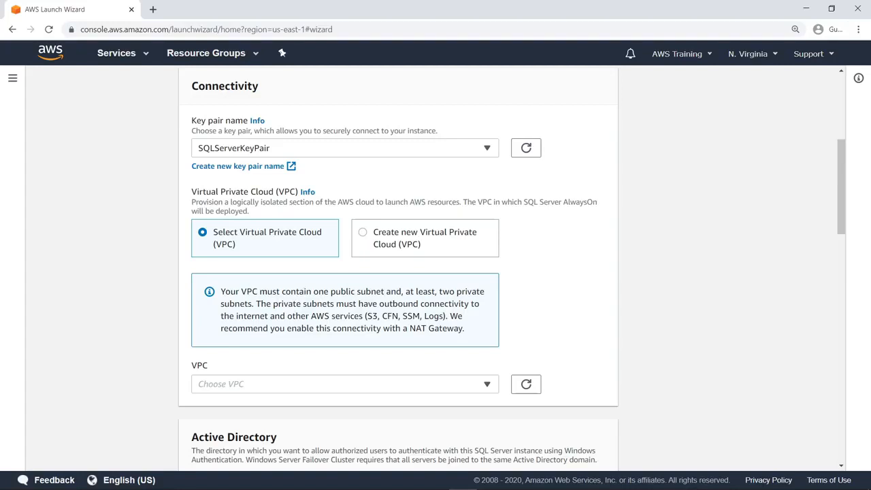
Step: Choose SQLServerVPC with its Public subnet, then show the Availability Zone and private subnets help
left_click(487, 385)
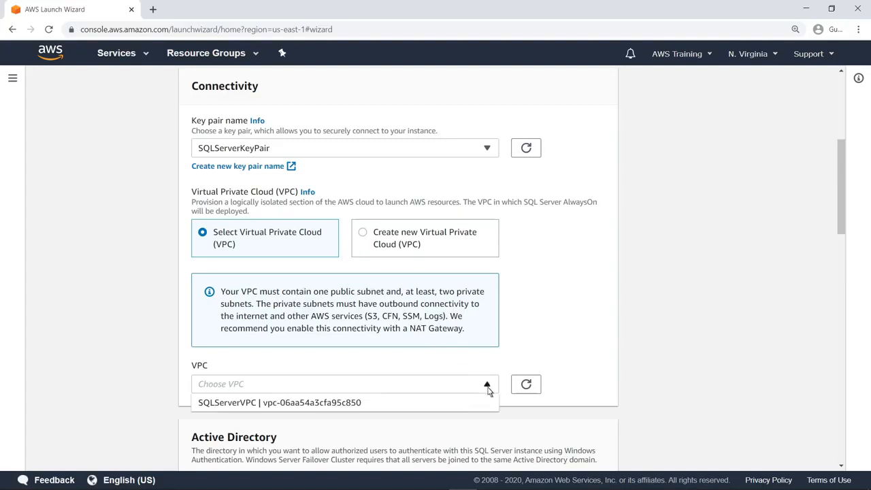
left_click(361, 405)
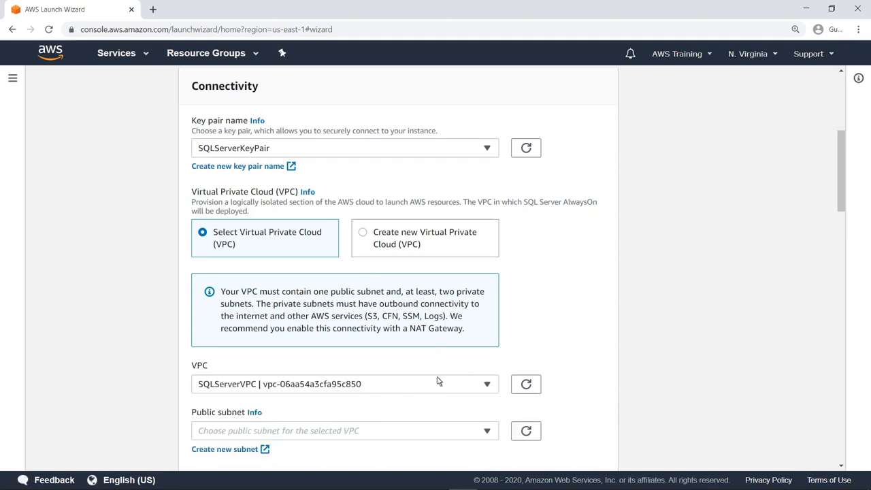
scroll(842, 230, "down", 3)
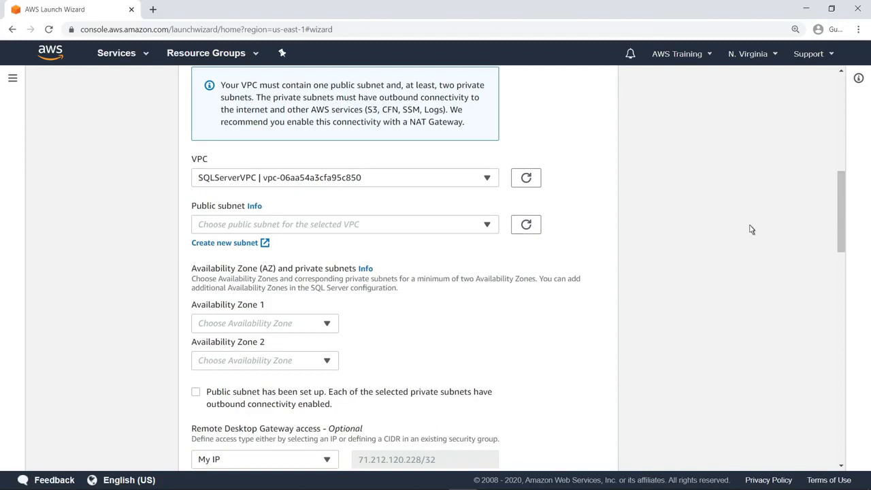
left_click(487, 226)
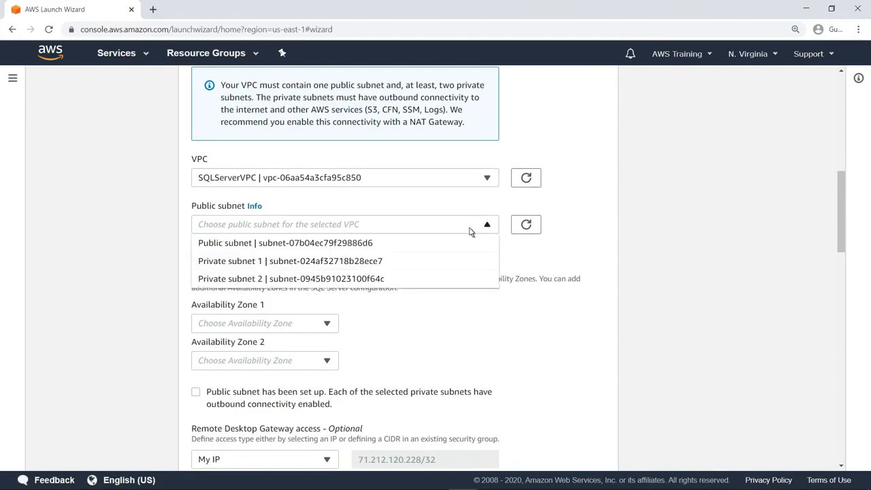
left_click(372, 245)
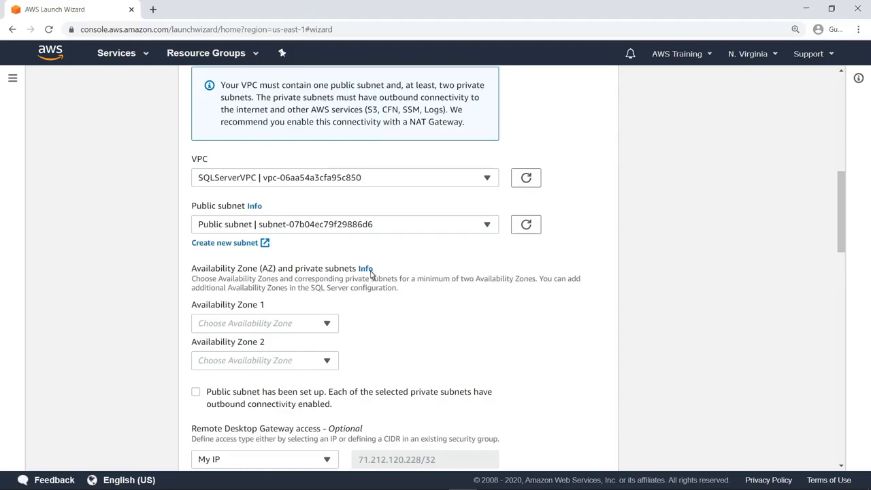
left_click(368, 272)
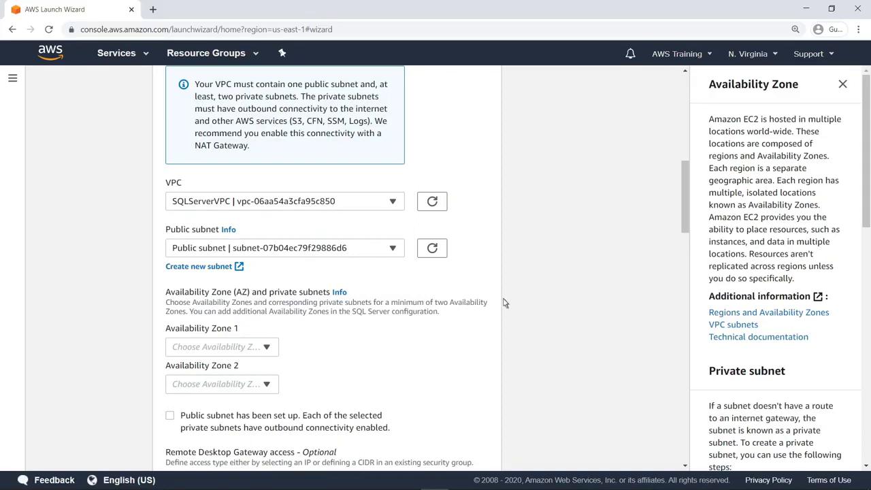
Step: View the technical documentation, close it, and dismiss the Availability Zone help panel
left_click(714, 338)
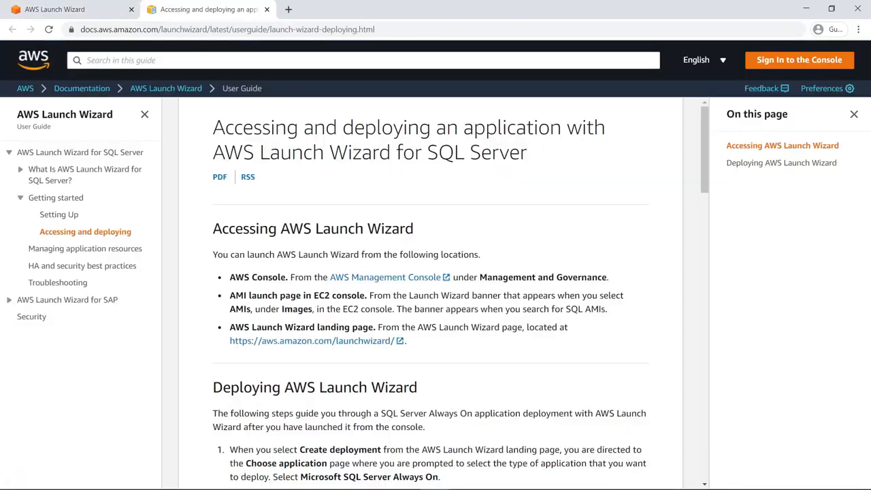
left_click(267, 8)
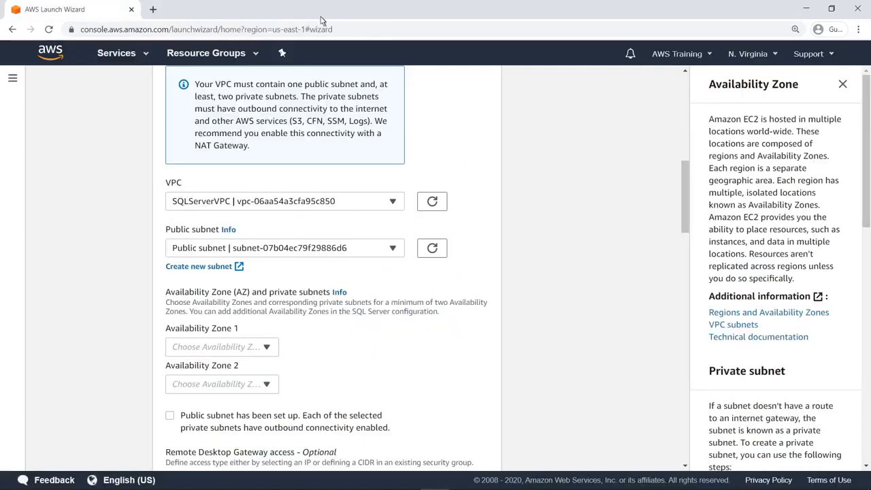
left_click(843, 85)
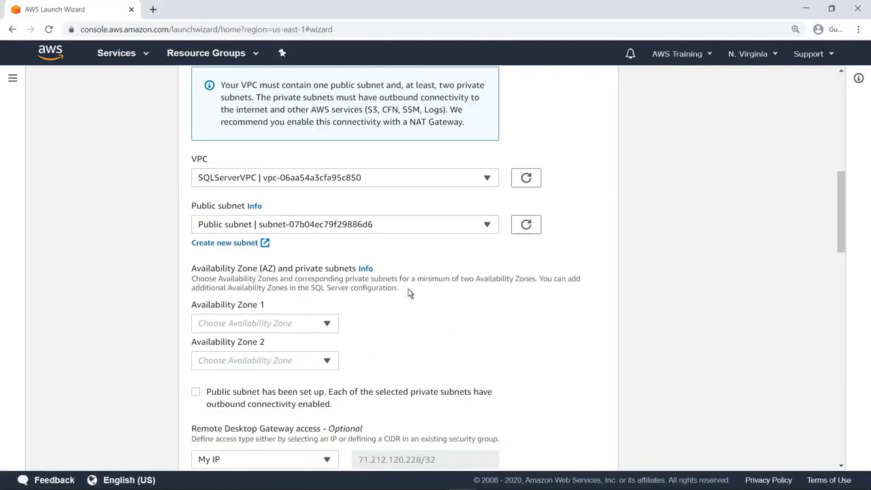
Step: Pair us-east-1b with Private subnet 1 and us-east-1d with Private subnet 2, confirming subnet connectivity
left_click(328, 325)
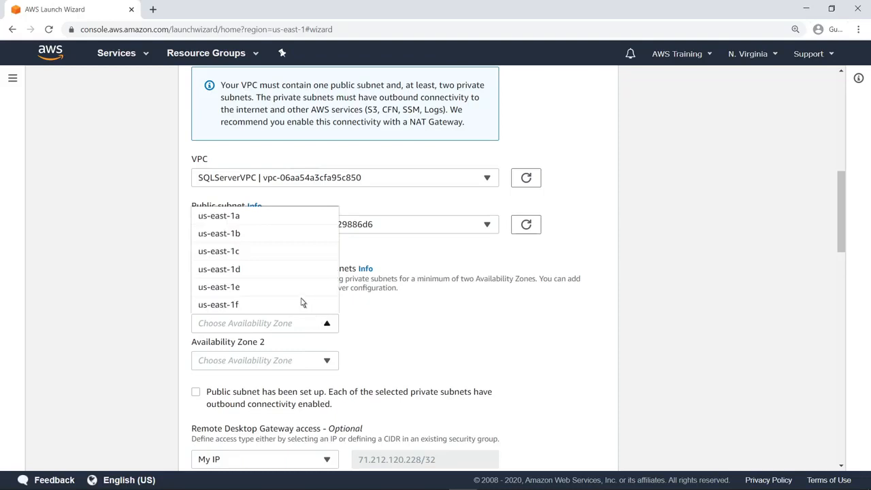
left_click(243, 235)
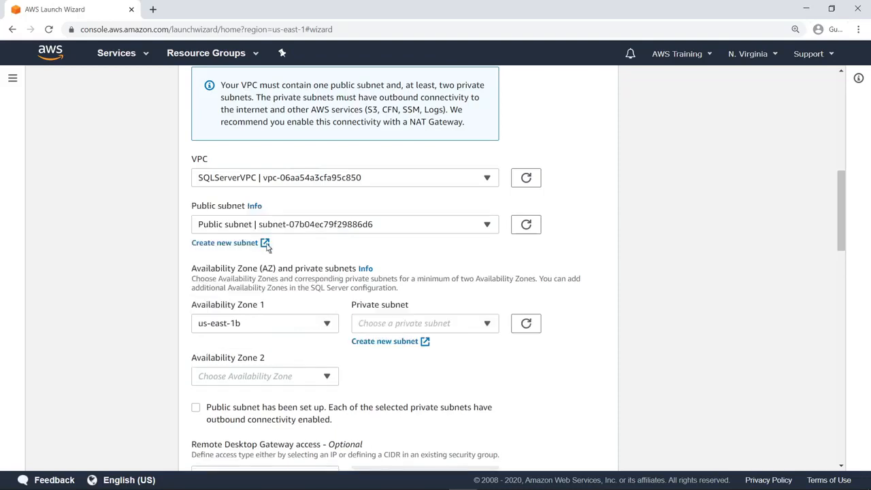
left_click(488, 326)
left_click(461, 346)
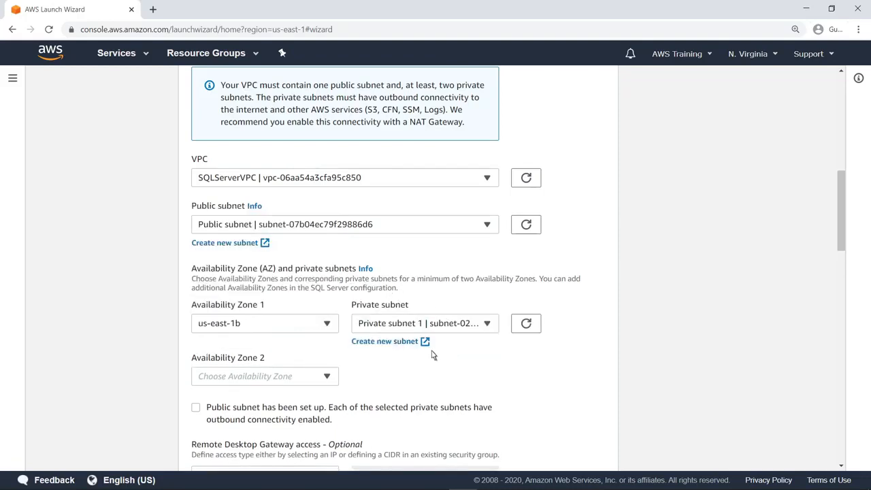
left_click(327, 376)
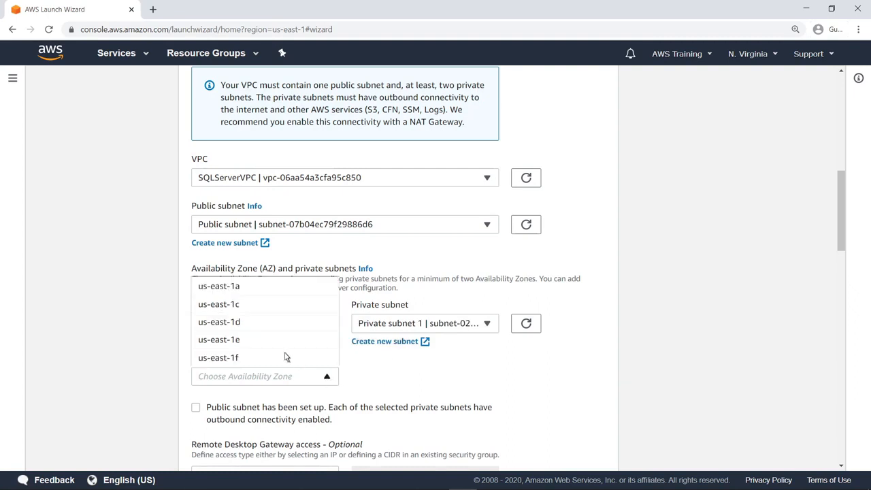
left_click(245, 324)
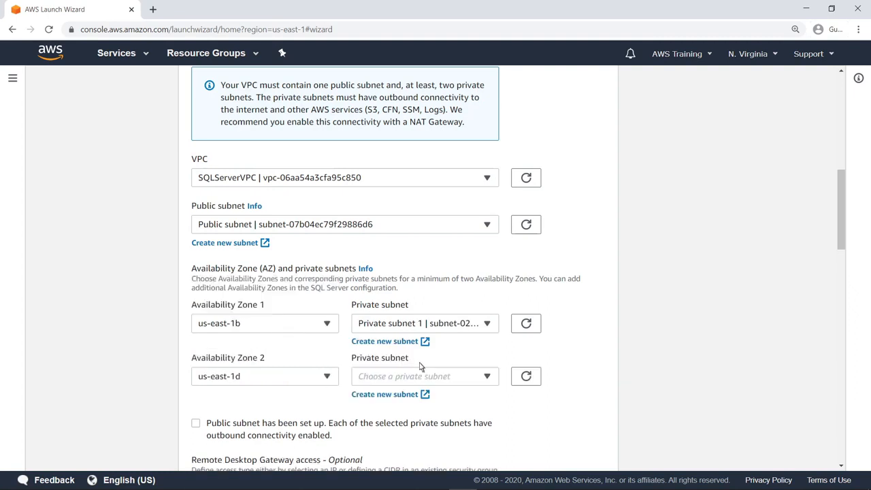
left_click(482, 379)
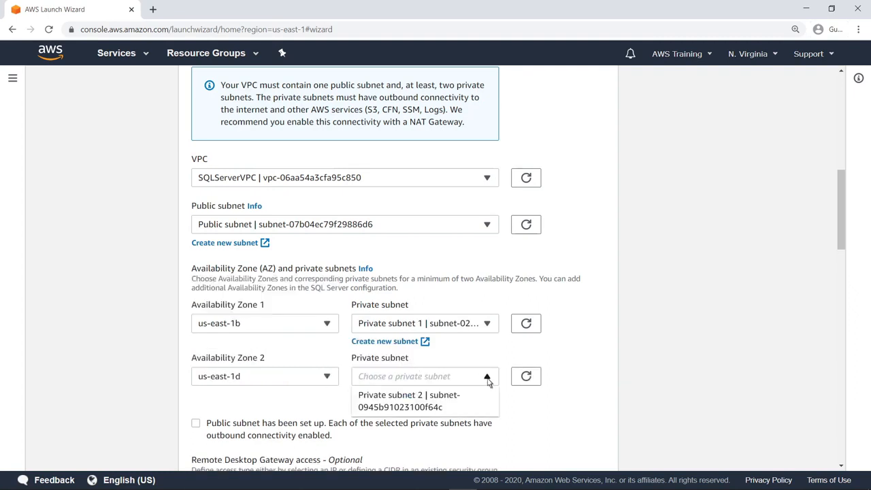
left_click(460, 398)
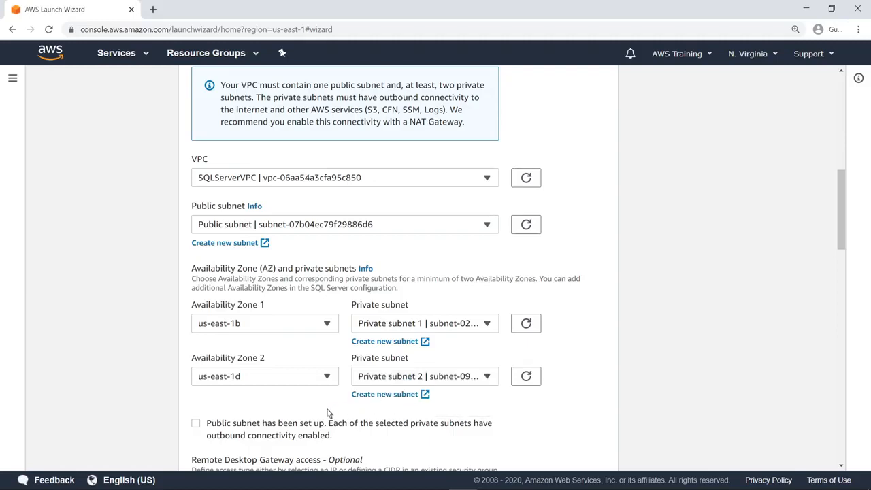
left_click(196, 425)
scroll(842, 292, "down", 3)
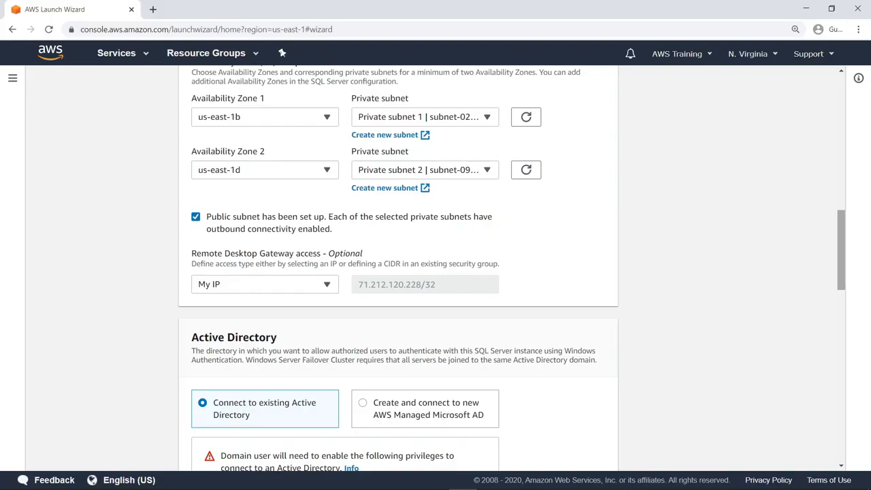
Step: Keep AWS Managed Active Directory and choose to create a new AWS Managed Microsoft AD
scroll(398, 272, "down", 3)
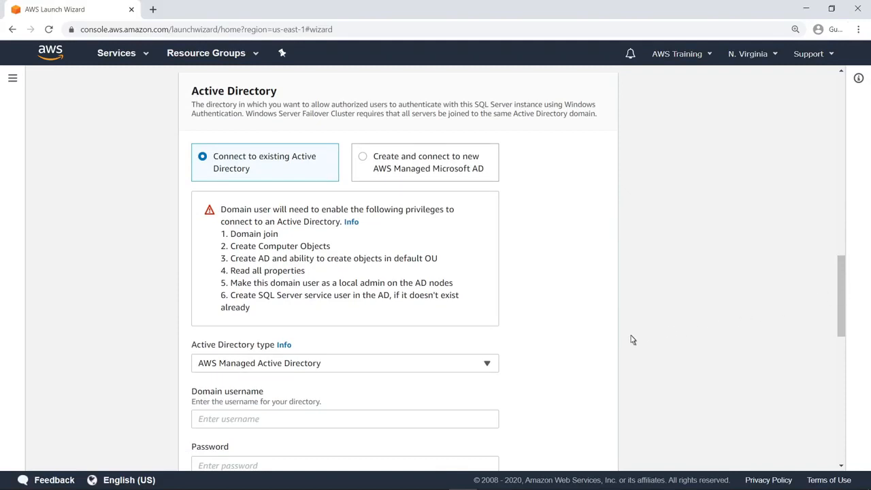
left_click(488, 366)
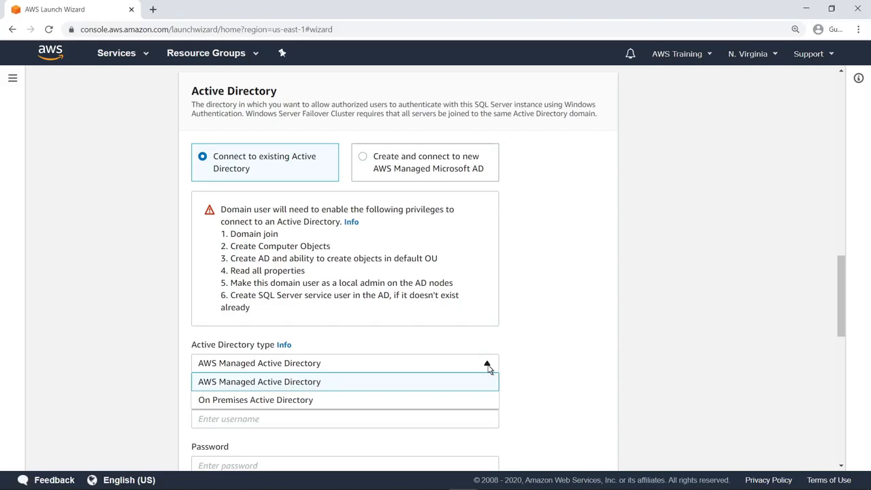
left_click(488, 368)
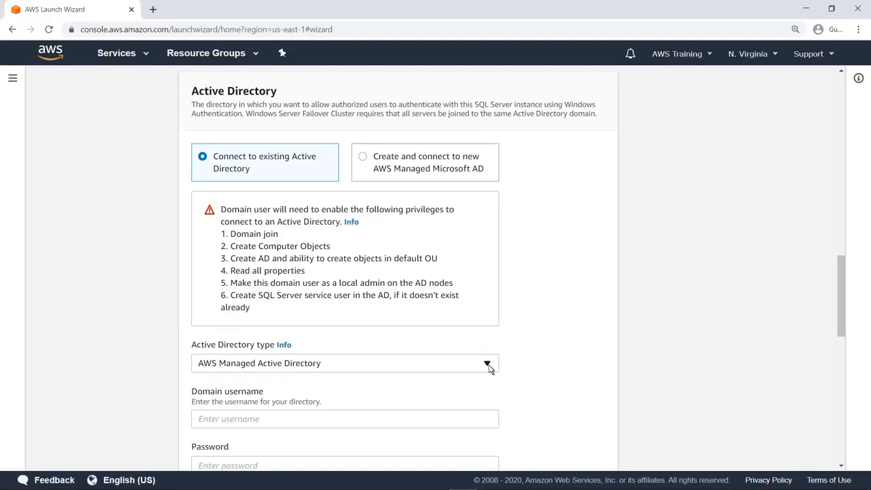
left_click(364, 158)
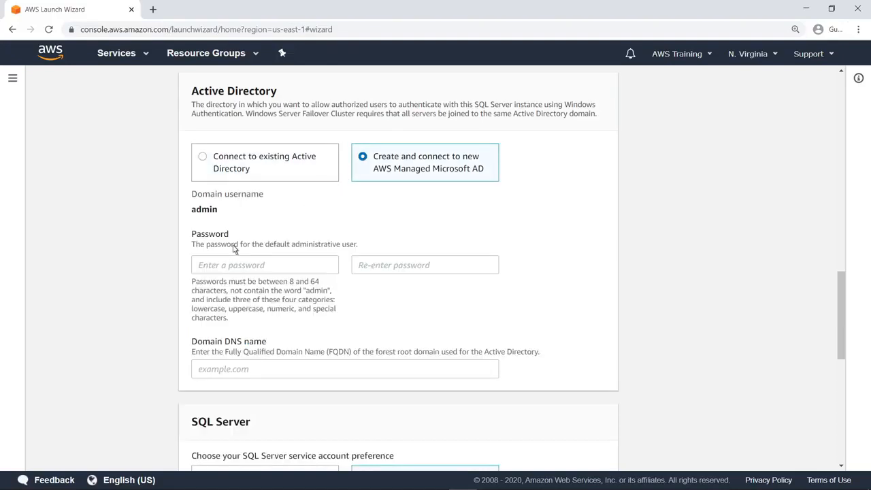
Step: Enter and confirm the directory admin password, with domain DNS name example.com
left_click(202, 270)
type("•••••••••")
key("Tab")
type("•••••••••")
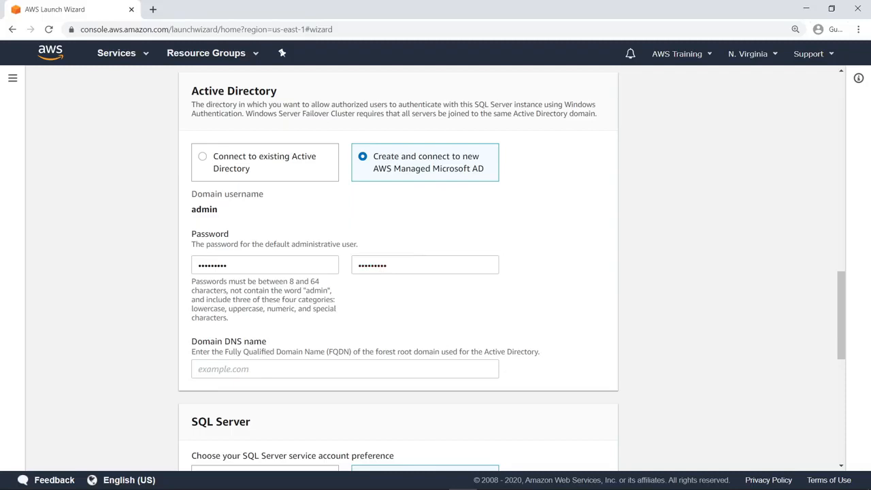
left_click(199, 376)
type("example.com")
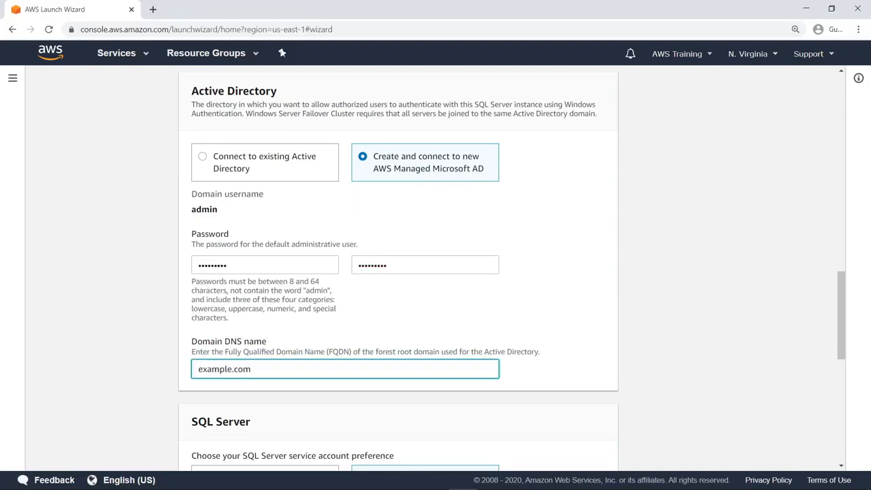
key("Tab")
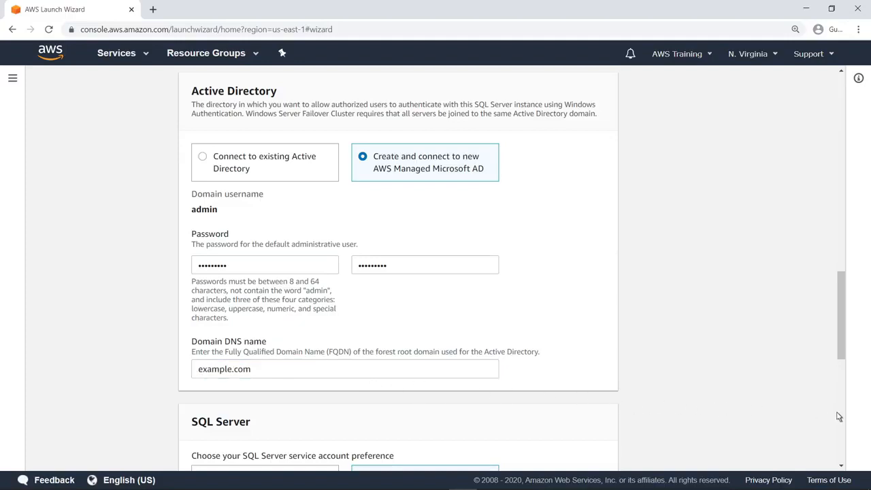
left_click_drag(841, 315, 842, 385)
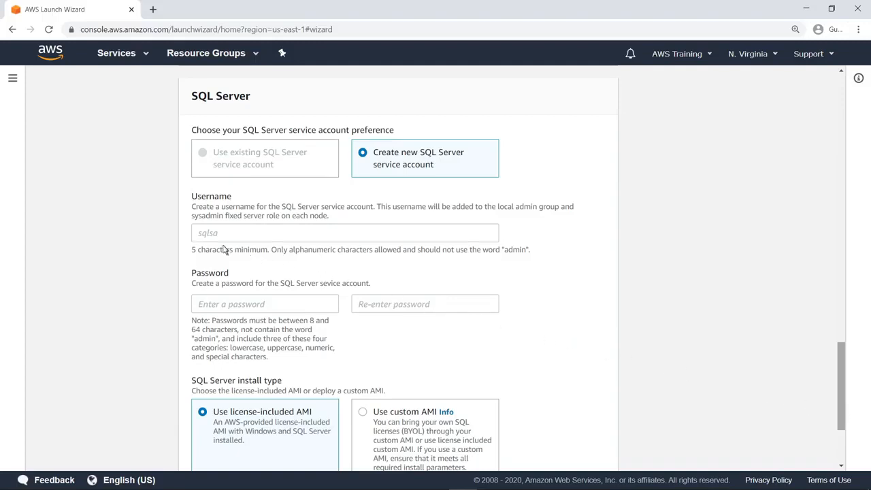
Step: Enter the SQL Server service account username and its password twice
left_click(199, 235)
type("awstraining")
key("Tab")
type("Password1!")
key("Tab")
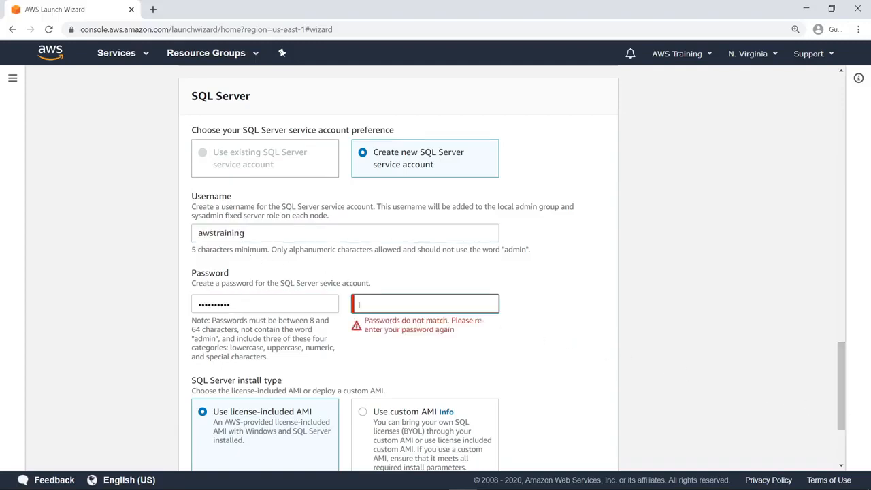
type("Password1!")
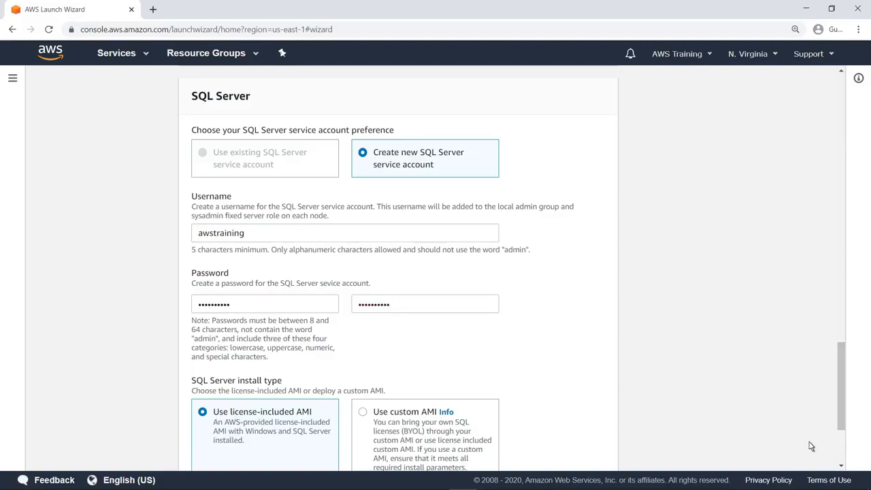
scroll(843, 455, "down", 1)
scroll(843, 436, "down", 2)
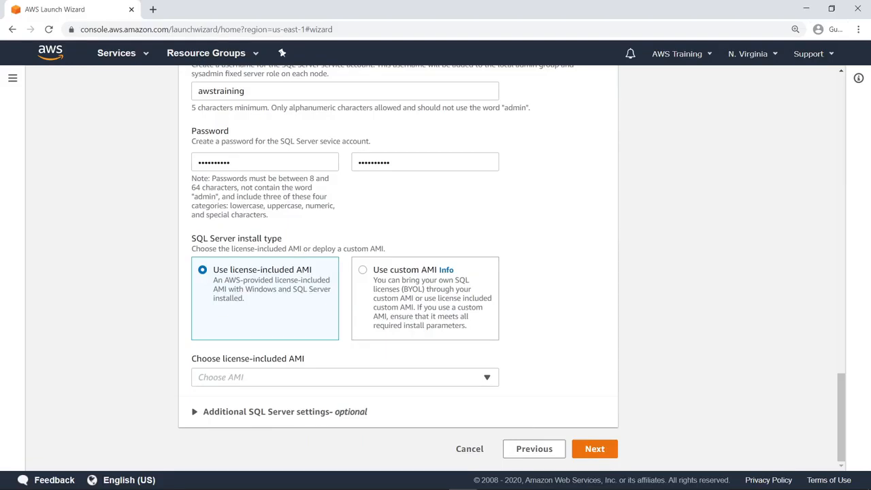
Step: Pick the Windows Server 2019 SQL 2019 Standard AMI and expand Additional SQL Server settings
left_click(488, 382)
scroll(494, 352, "down", 1)
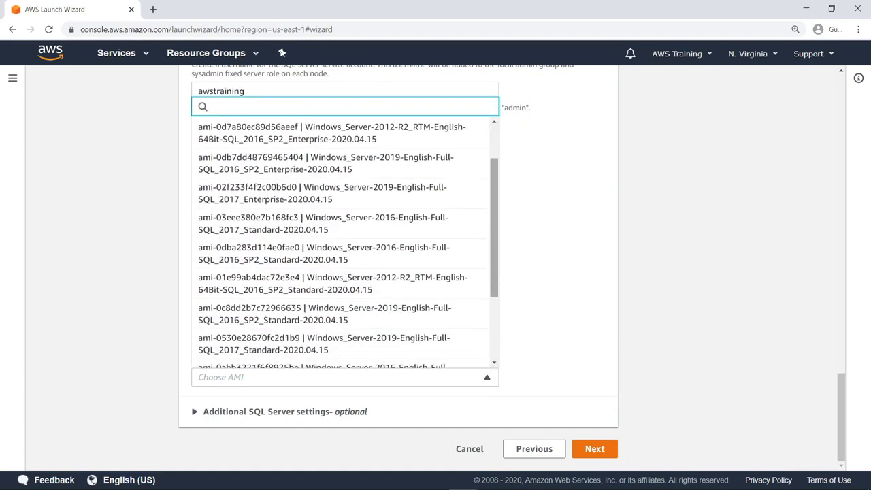
scroll(345, 242, "down", 2)
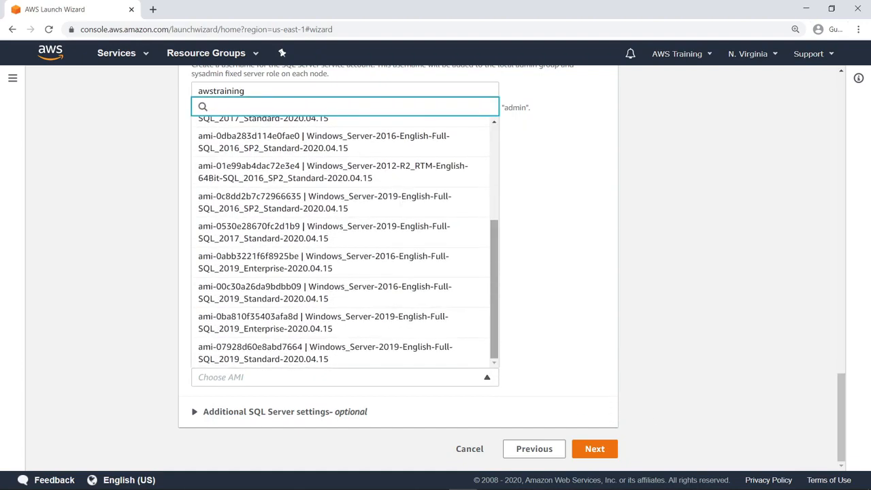
left_click(449, 353)
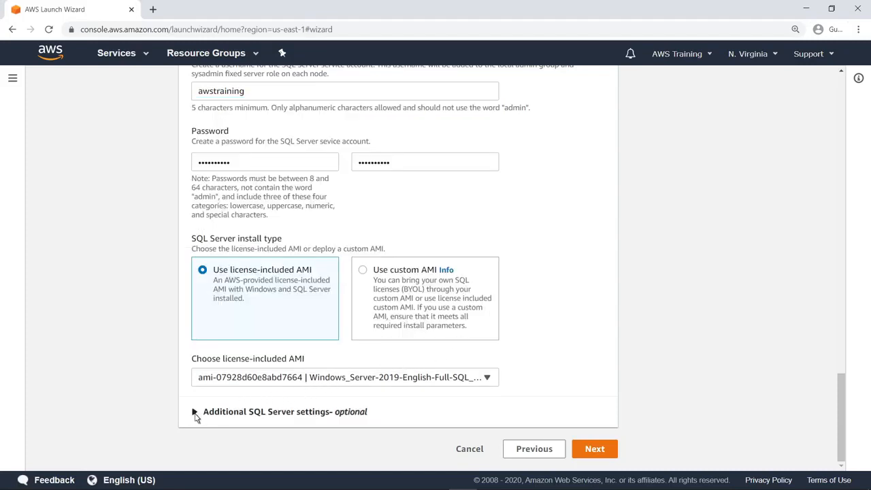
left_click(195, 412)
scroll(843, 453, "down", 1)
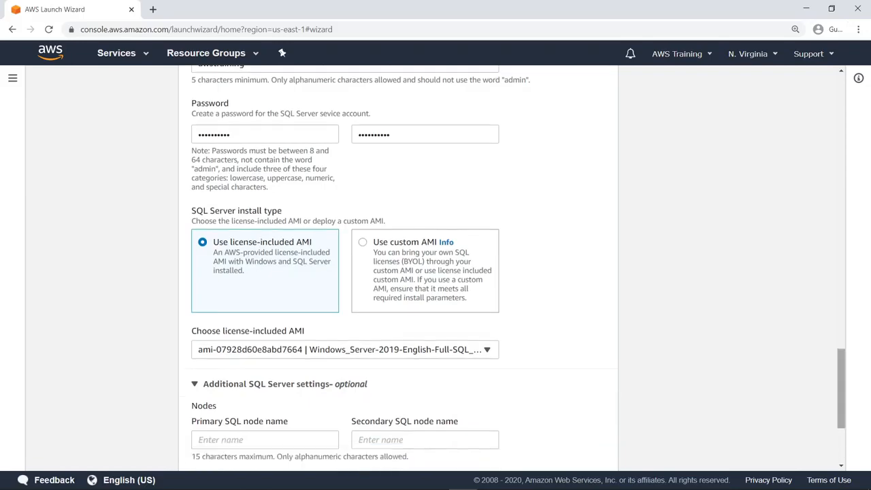
scroll(398, 272, "down", 3)
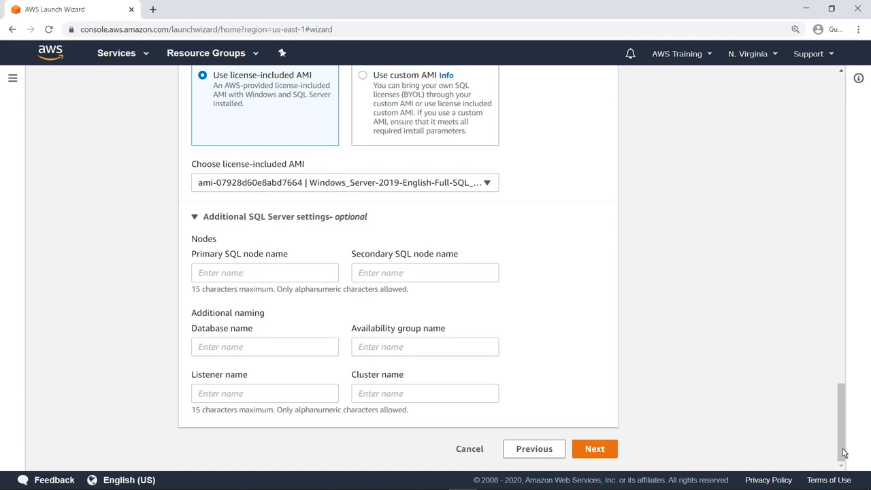
Step: Move to infrastructure requirements and keep AWS recommended resources
left_click(594, 449)
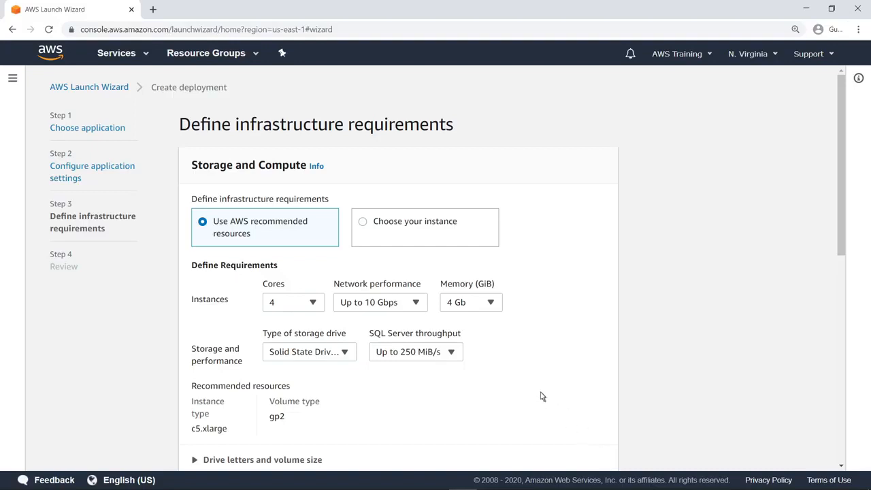
left_click(363, 223)
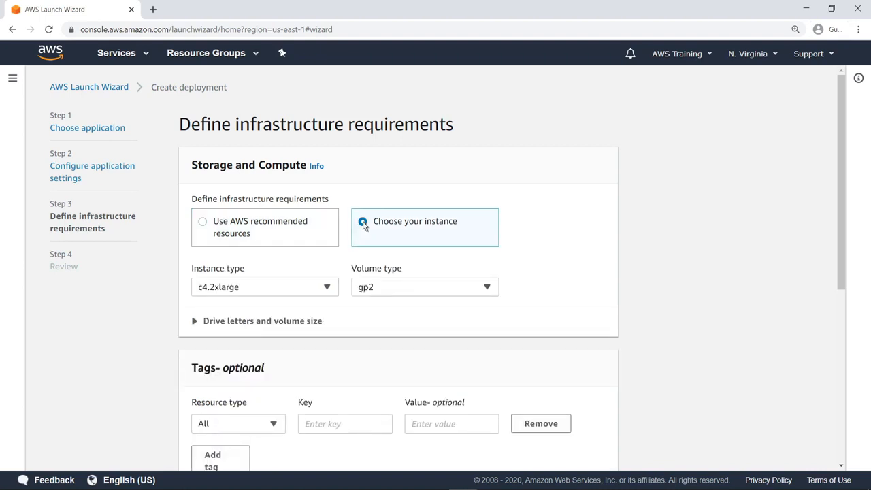
left_click(203, 223)
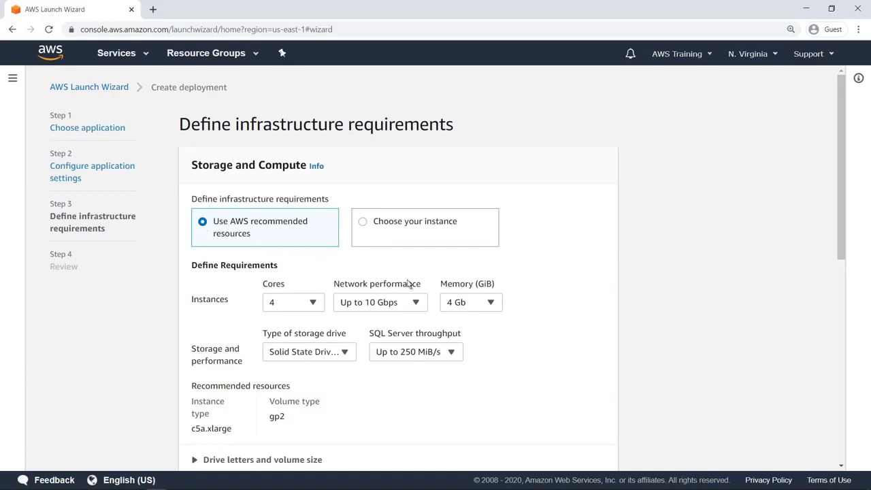
Step: Set memory to 512 Gb and SQL Server throughput to 250 to 500 MiB/s
left_click(491, 306)
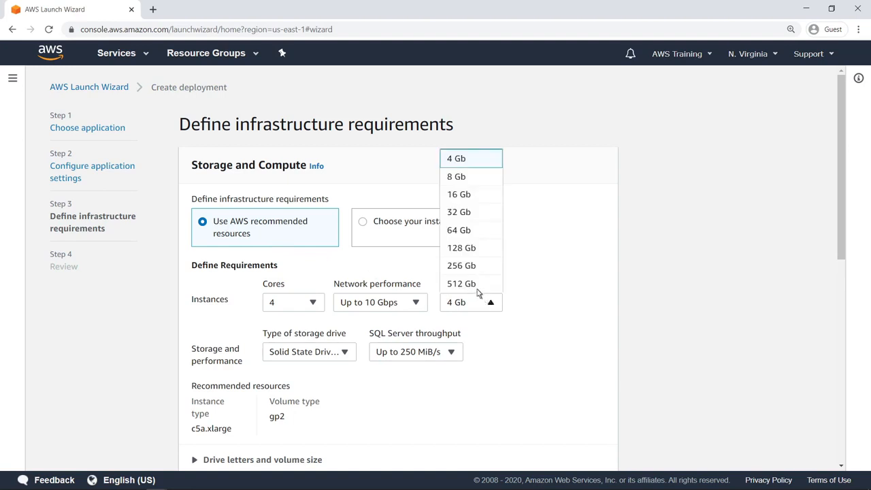
left_click(477, 285)
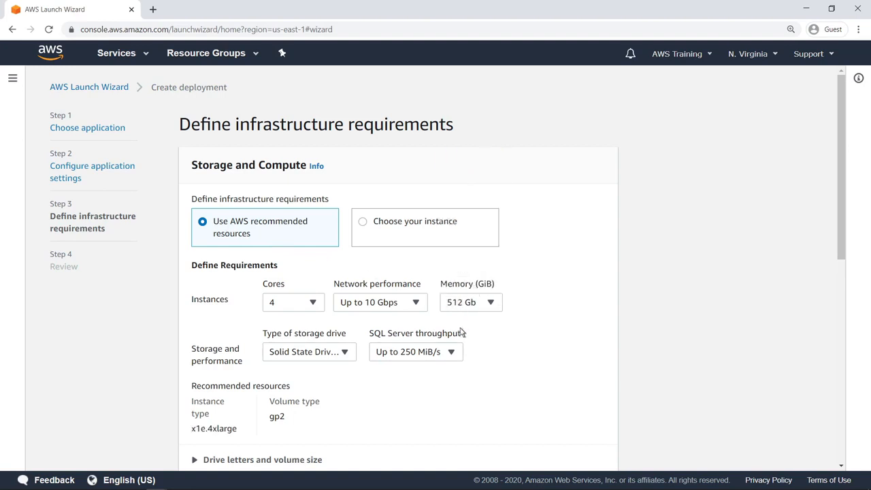
left_click(452, 354)
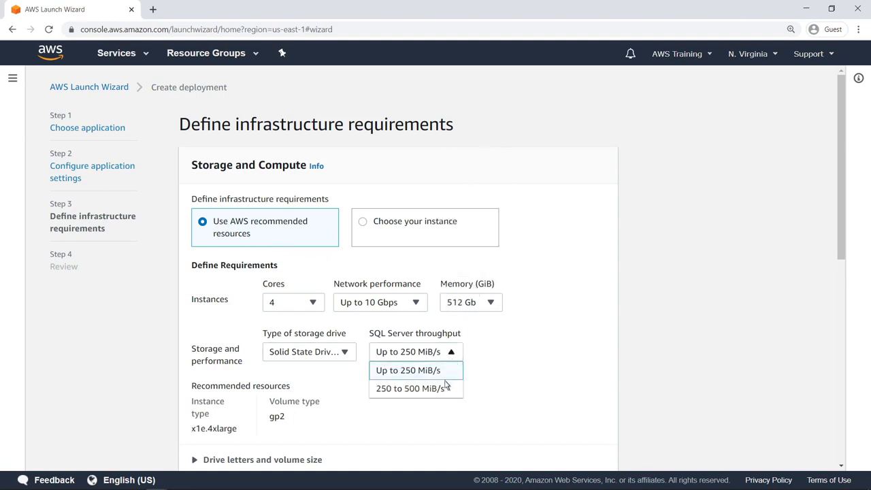
left_click(443, 388)
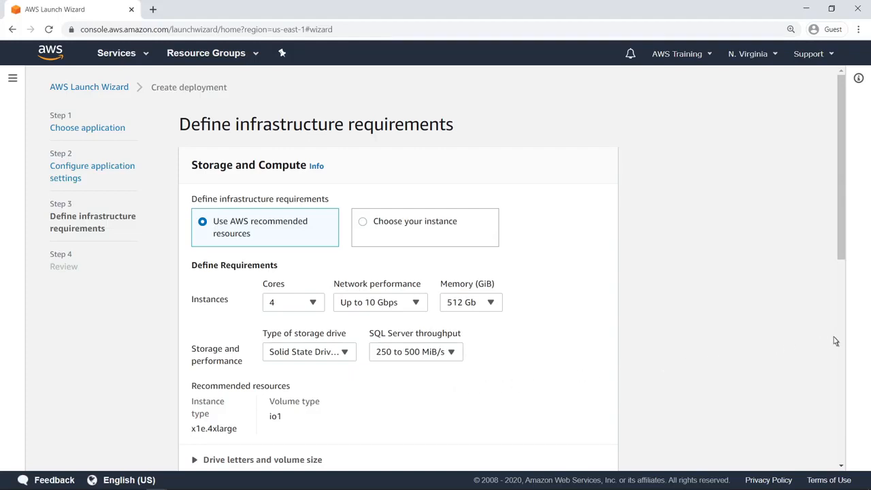
scroll(836, 340, "down", 1)
scroll(727, 317, "down", 3)
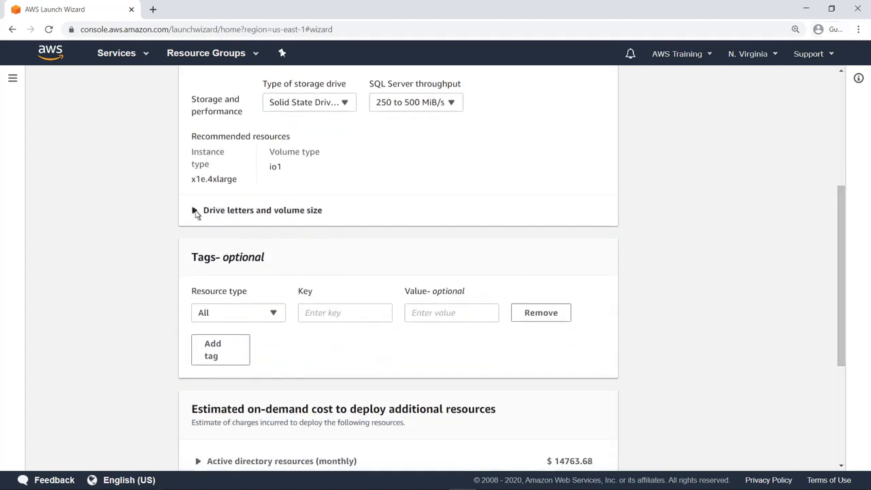
Step: Review the drive letters, volume sizes, tags and estimated monthly cost, then proceed to Review
left_click(195, 211)
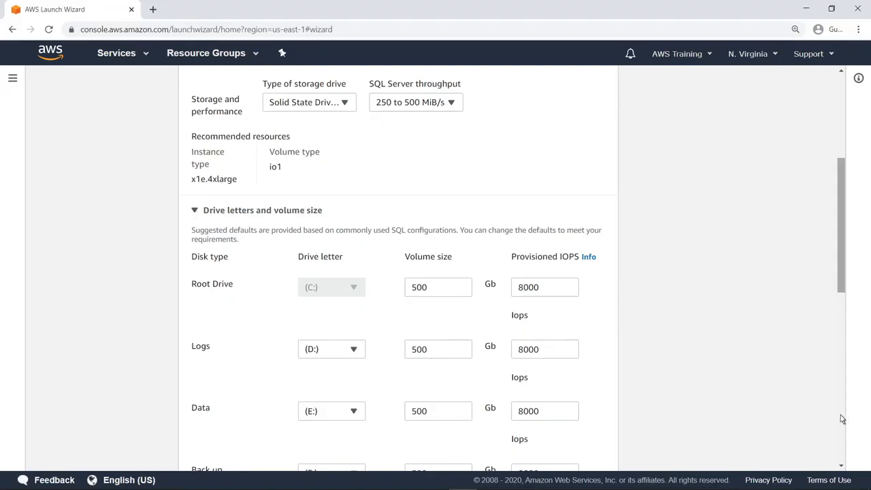
scroll(842, 419, "down", 6)
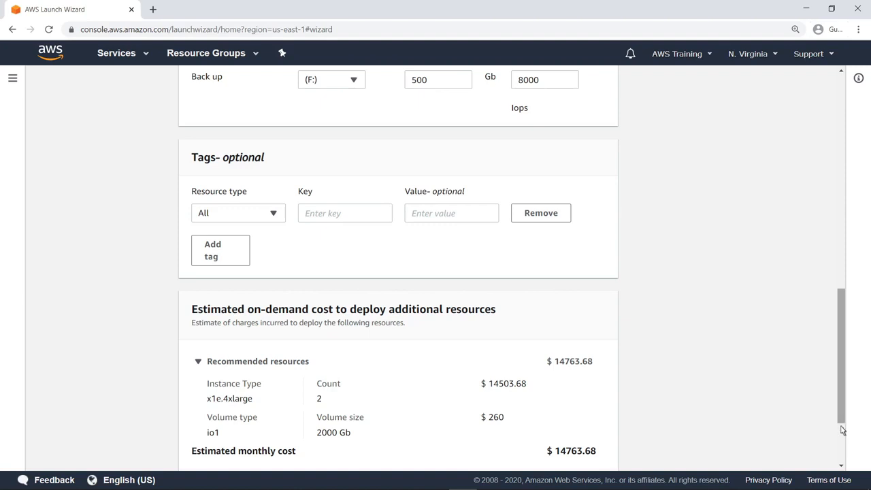
scroll(398, 272, "down", 1)
scroll(398, 273, "down", 1)
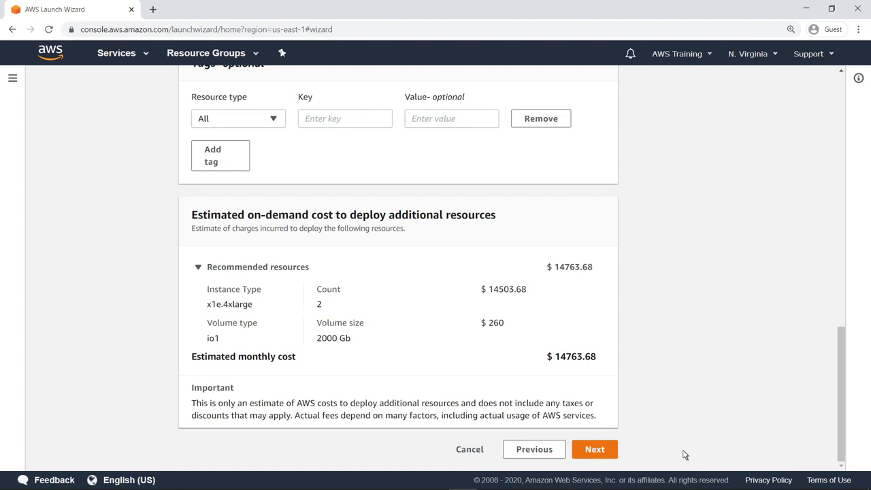
left_click(595, 450)
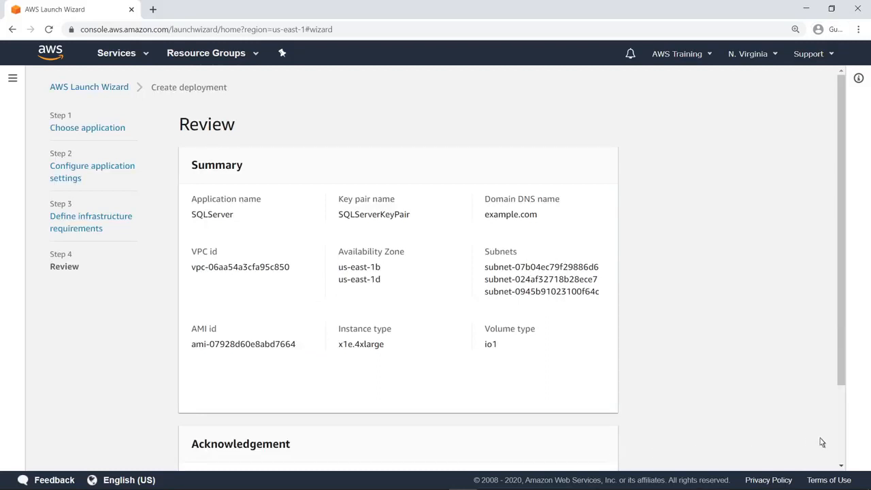
Step: Deploy the reviewed SQLServer configuration from the bottom of the Review page
scroll(841, 439, "down", 2)
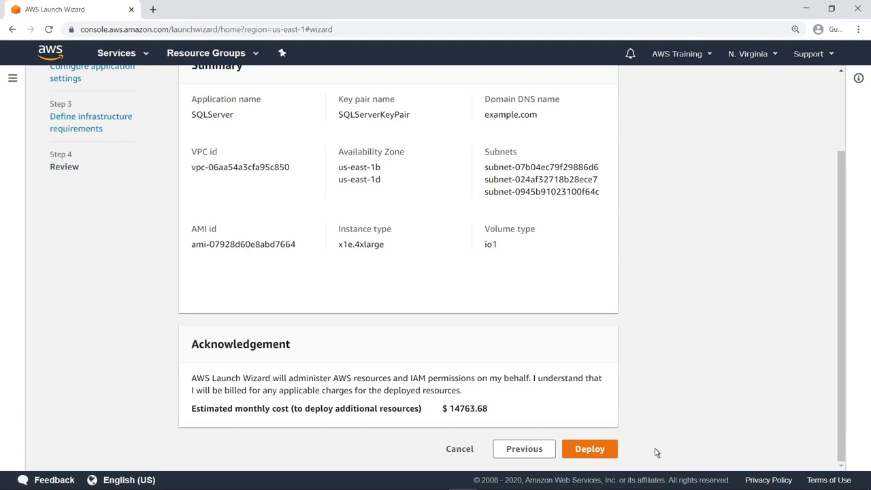
left_click(589, 449)
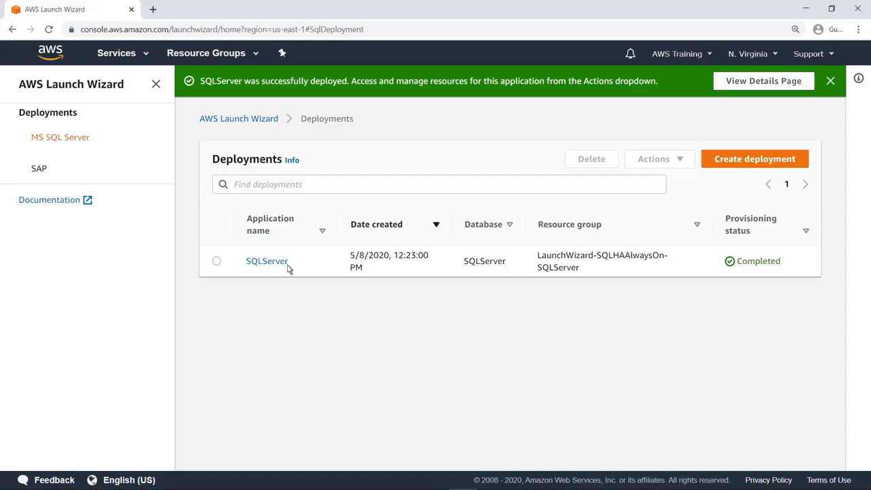
left_click(267, 261)
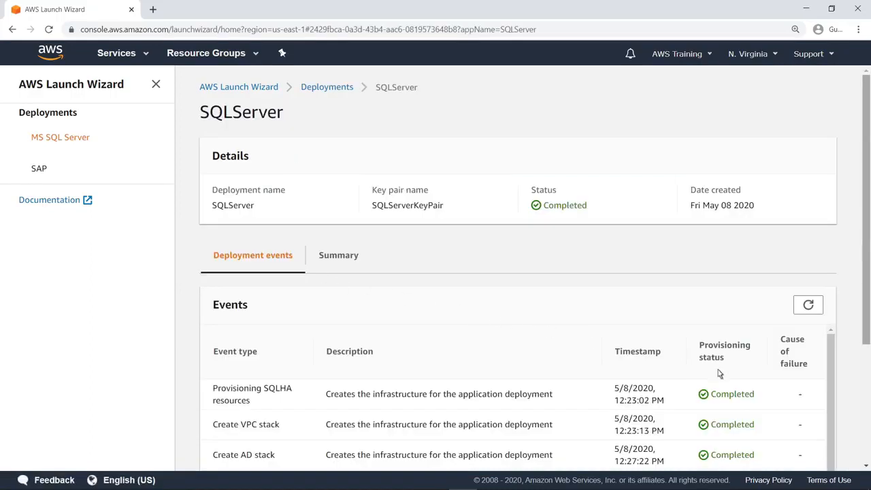
scroll(857, 407, "down", 3)
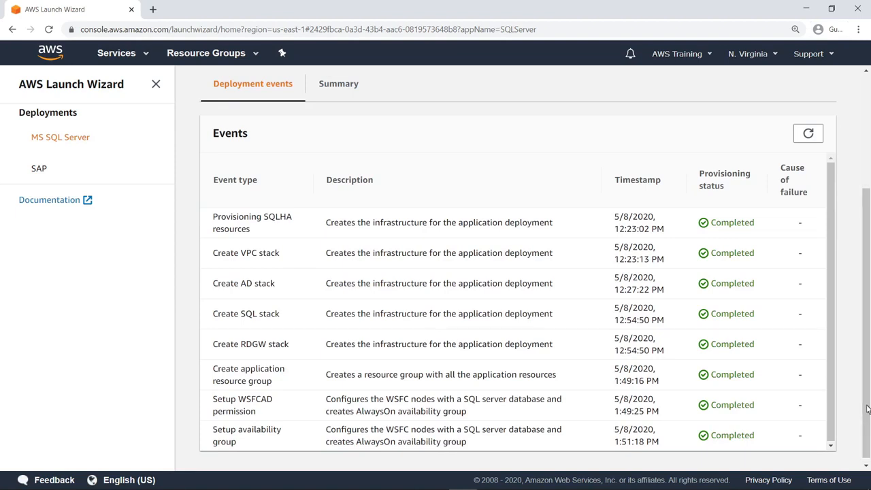
left_click(356, 91)
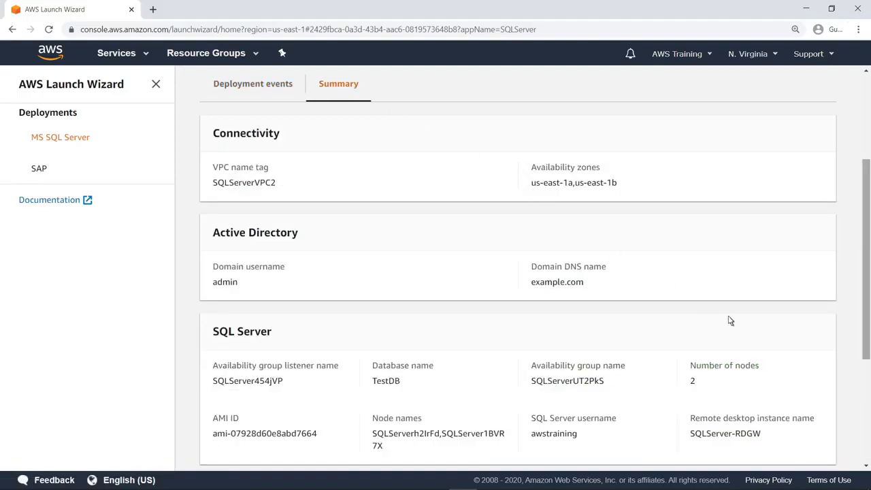
scroll(865, 403, "down", 3)
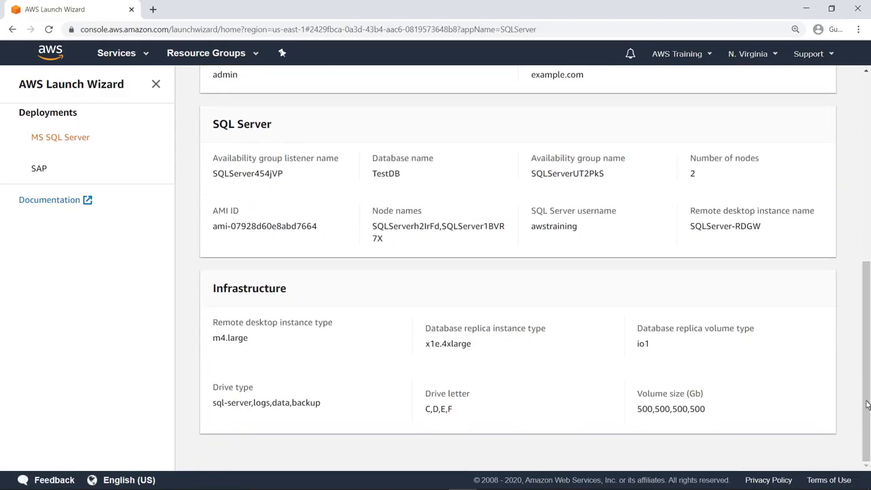
left_click(87, 143)
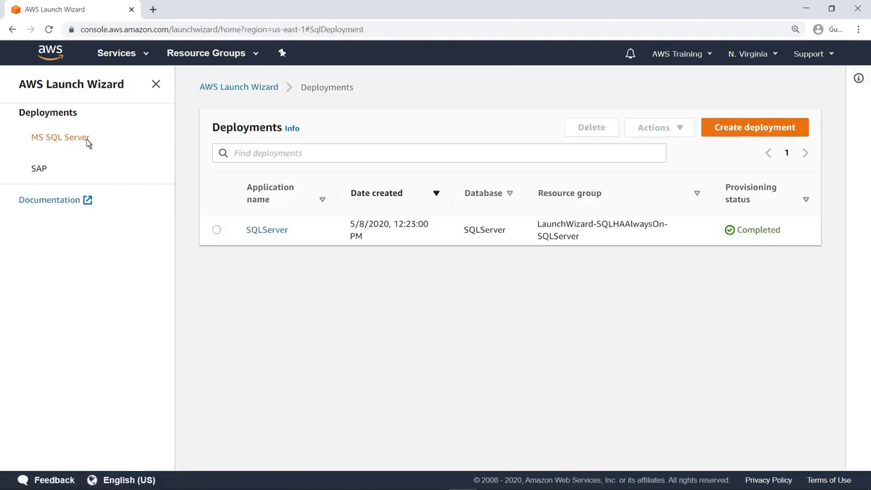
left_click(217, 232)
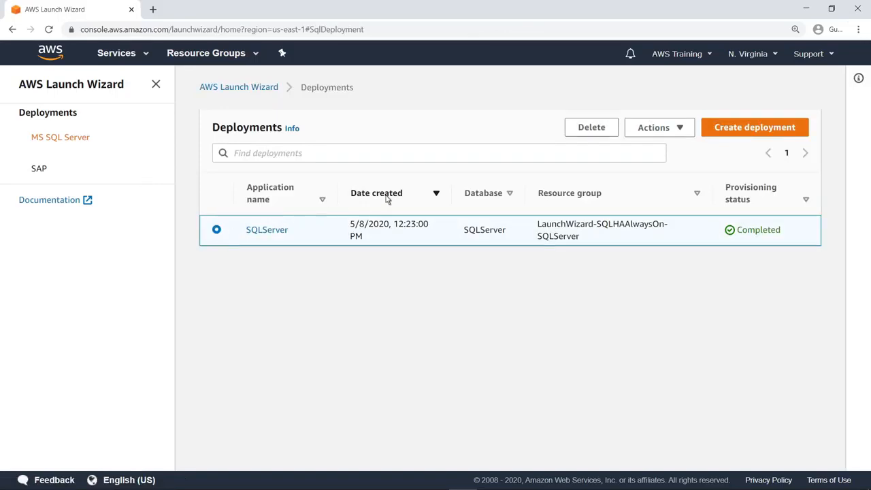
left_click(682, 131)
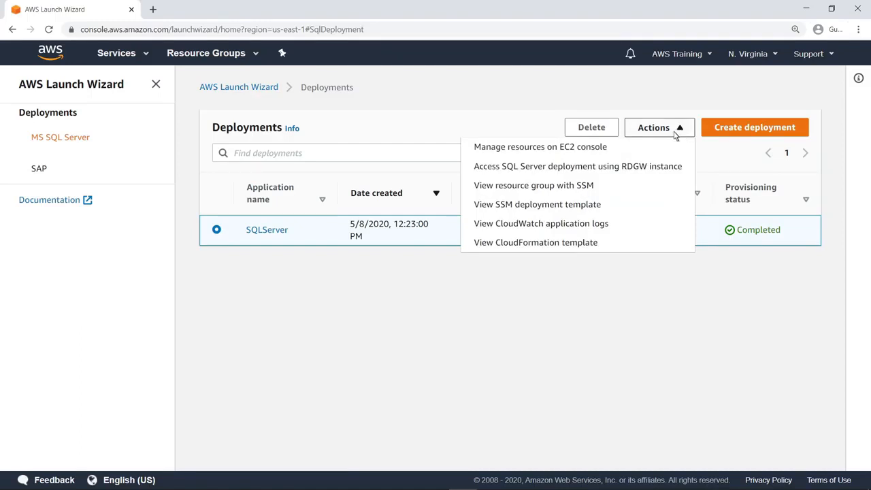
left_click(606, 147)
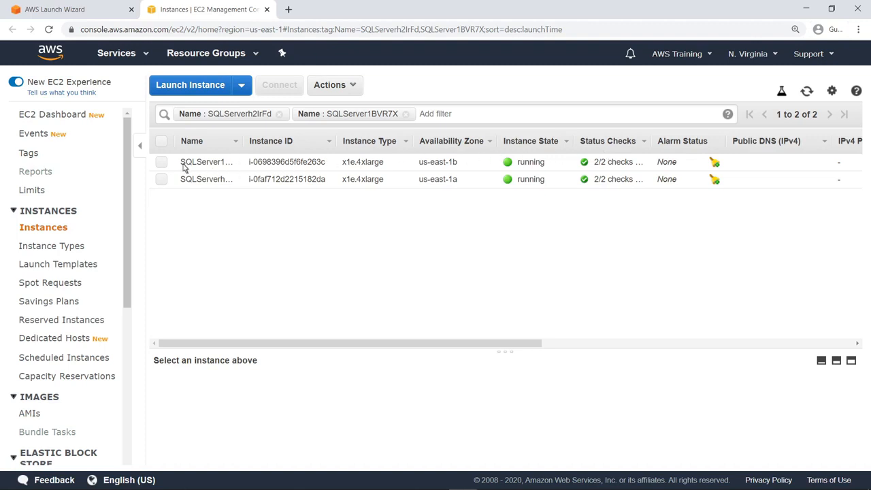
left_click(162, 163)
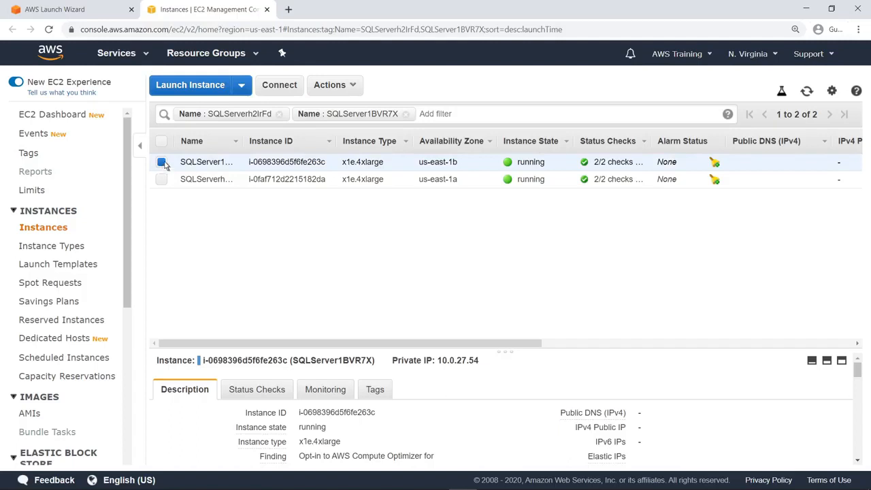
left_click(267, 10)
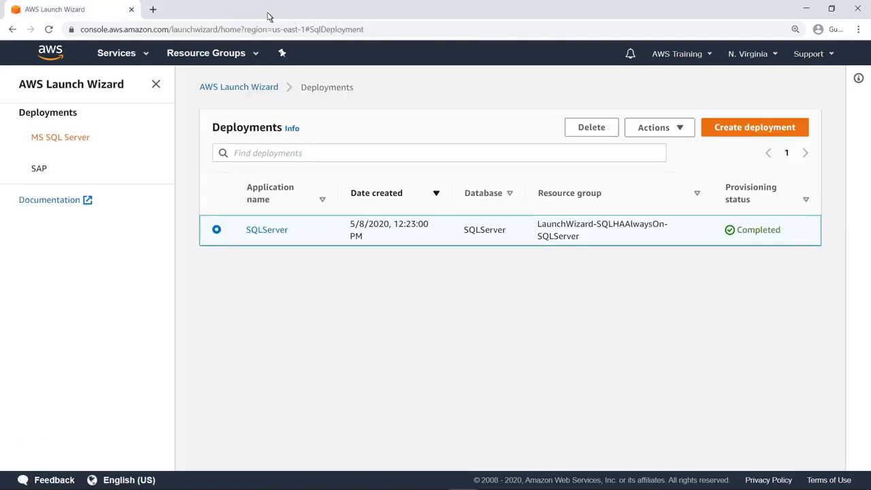
left_click(679, 129)
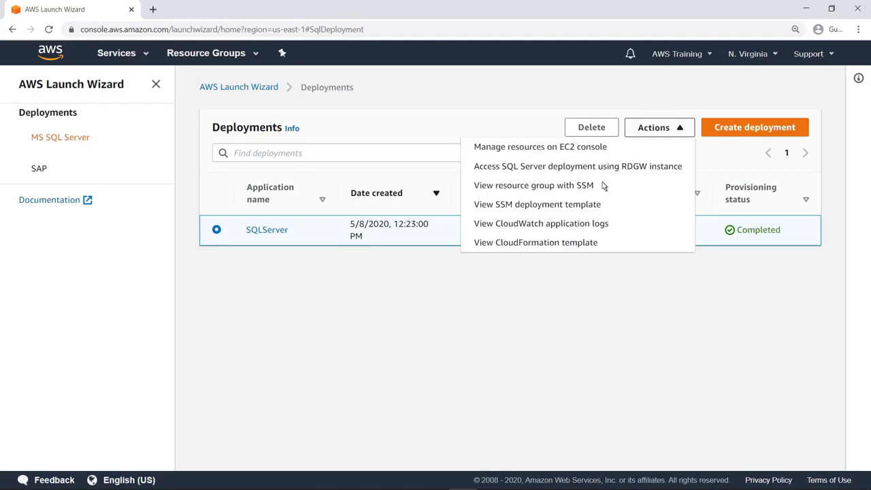
left_click(594, 189)
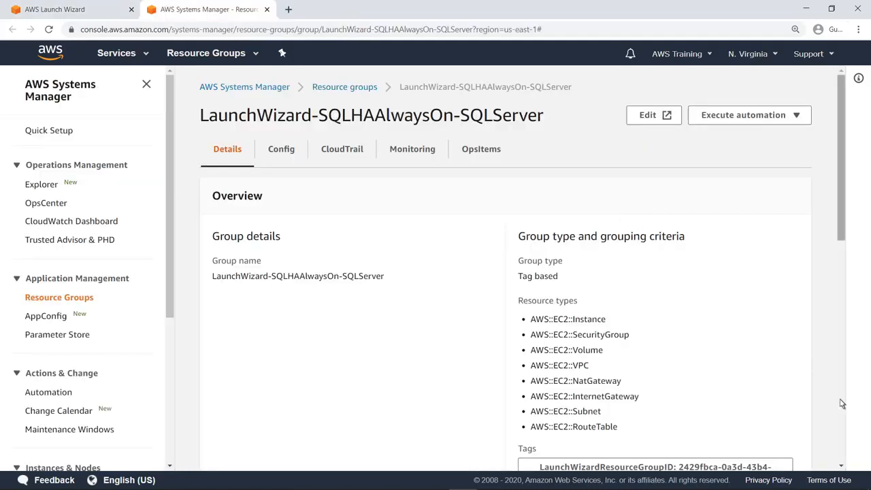
scroll(842, 405, "down", 8)
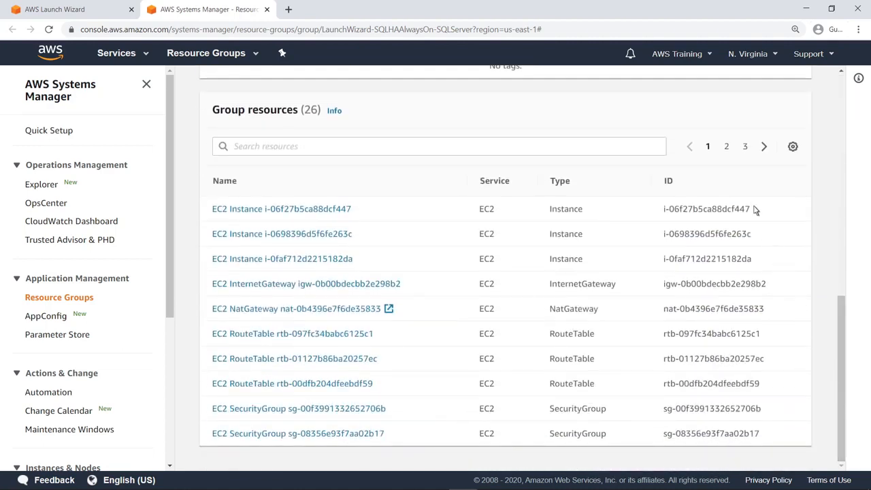
left_click(728, 150)
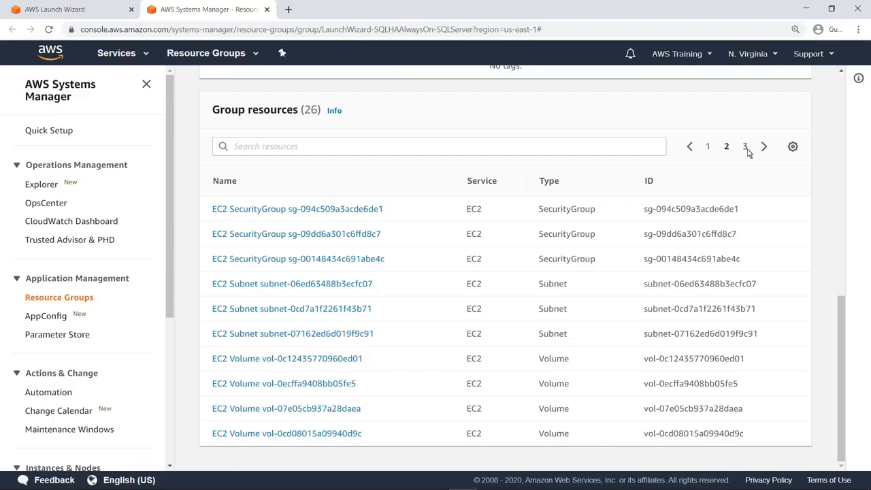
left_click(746, 148)
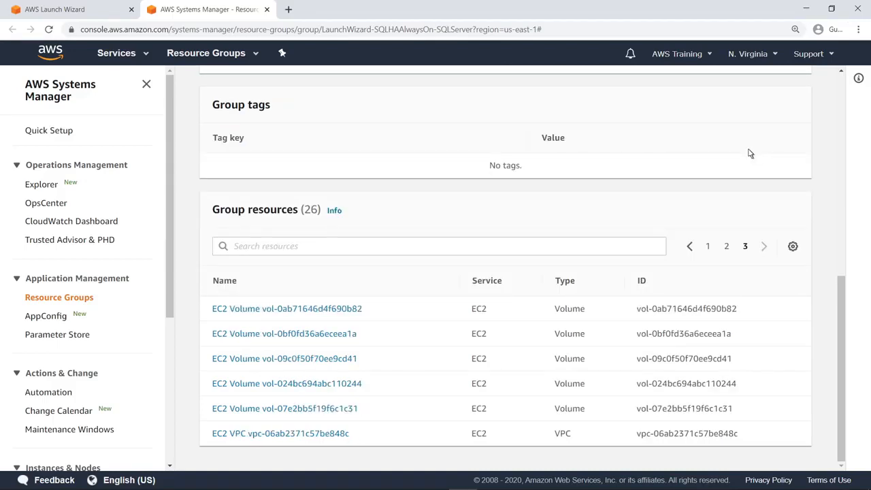
left_click(268, 10)
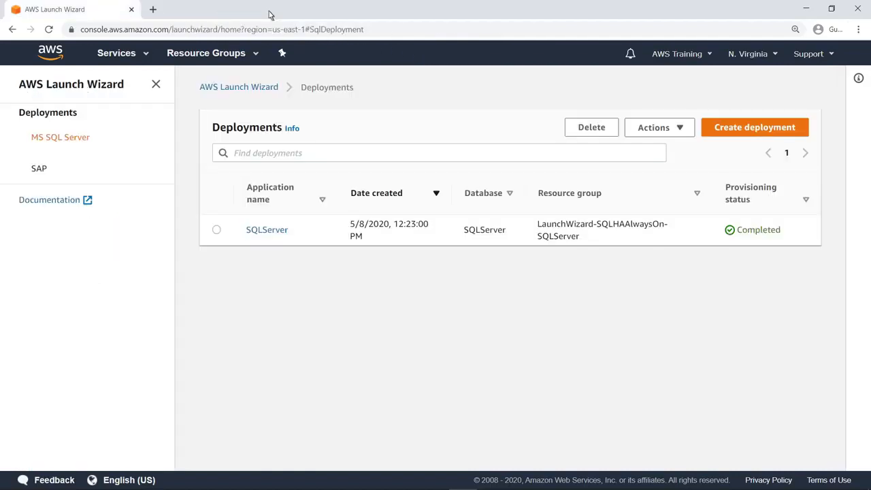
Step: Open the LaunchWizard-SQLServer stack via the SQLServer deployment's View CloudFormation template action
left_click(218, 232)
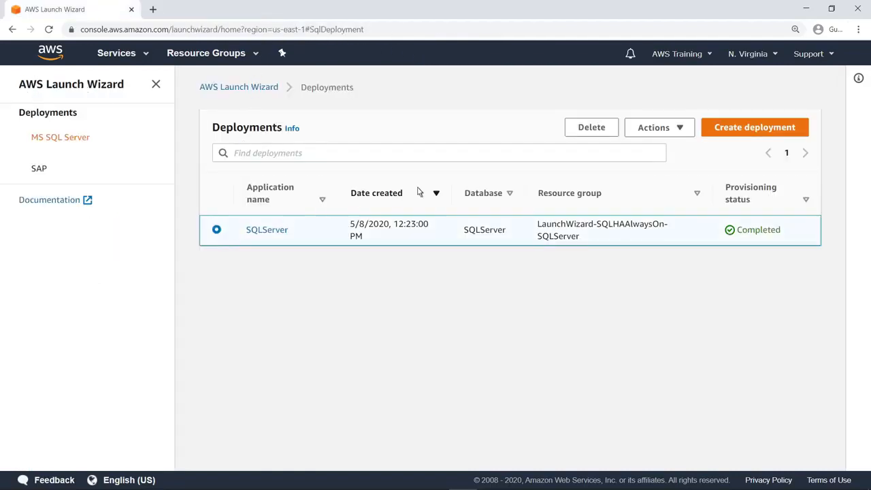
left_click(681, 129)
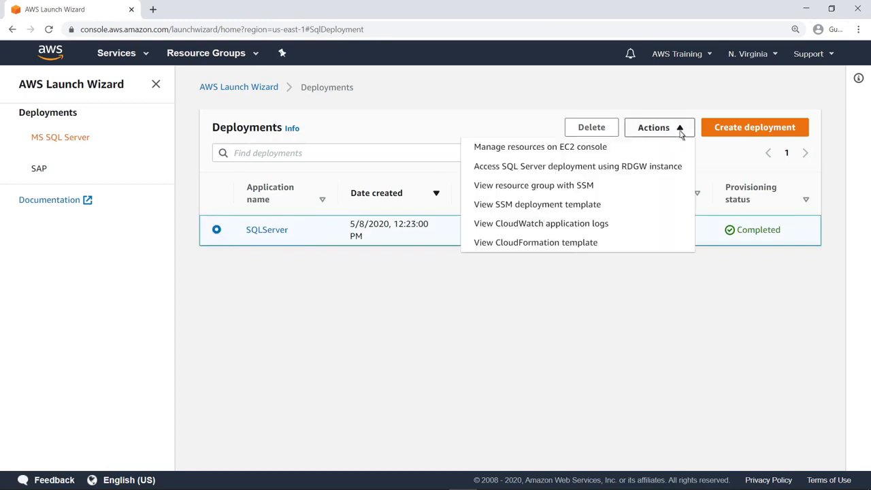
left_click(598, 245)
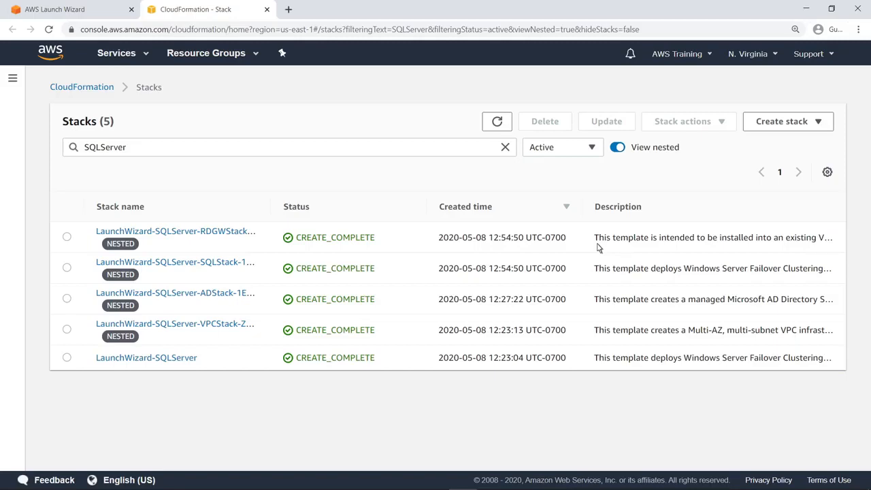
left_click(193, 361)
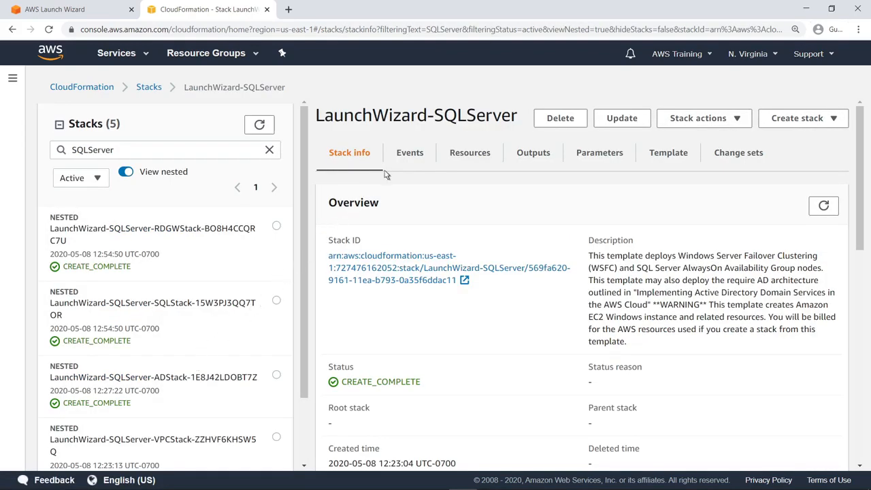
Step: Inspect the stack's Events, Resources and Template, then view the template in Designer
left_click(407, 154)
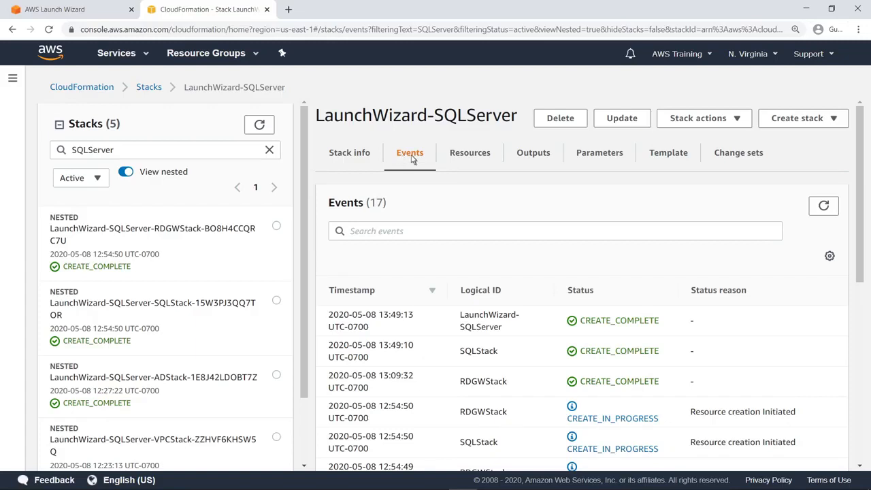
left_click(458, 159)
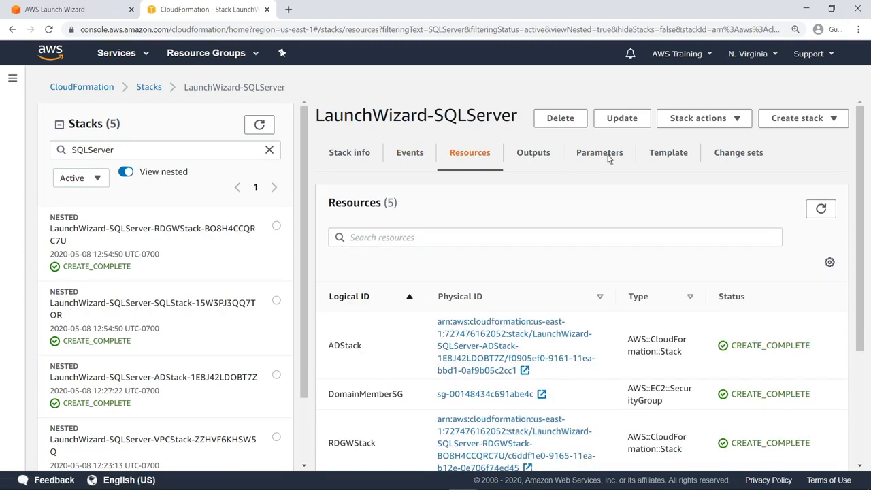
left_click(671, 155)
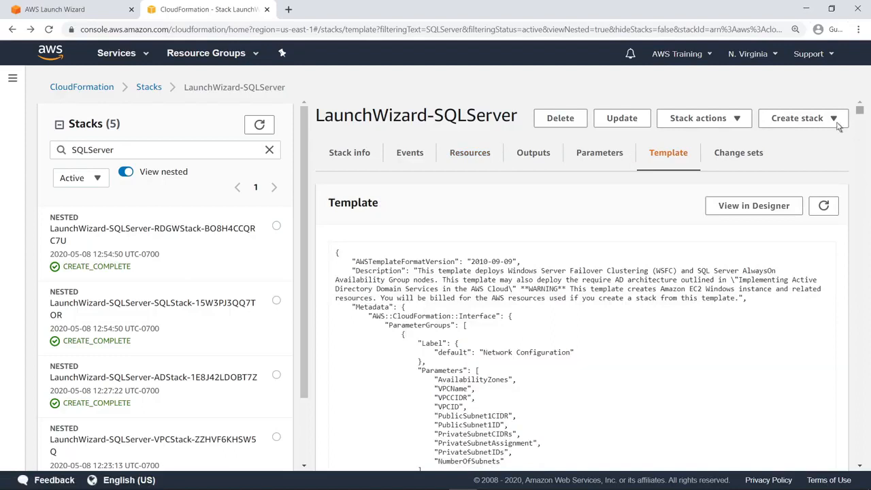
scroll(859, 121, "down", 2)
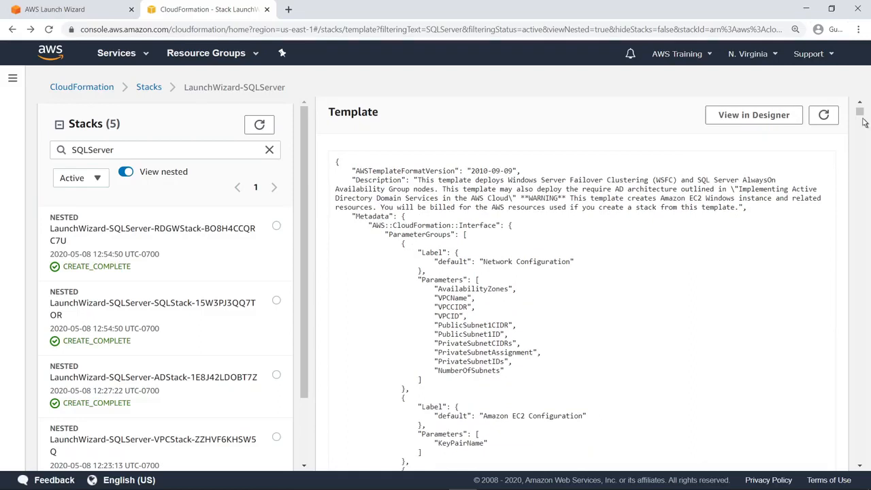
left_click(793, 120)
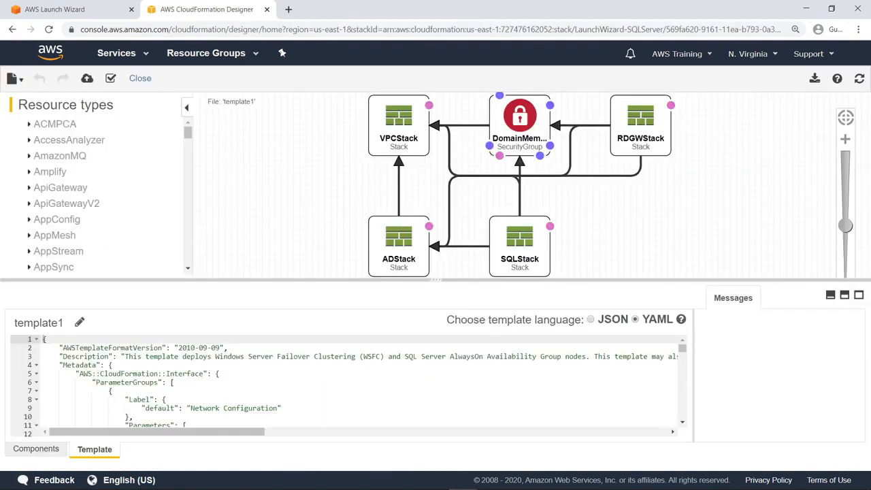